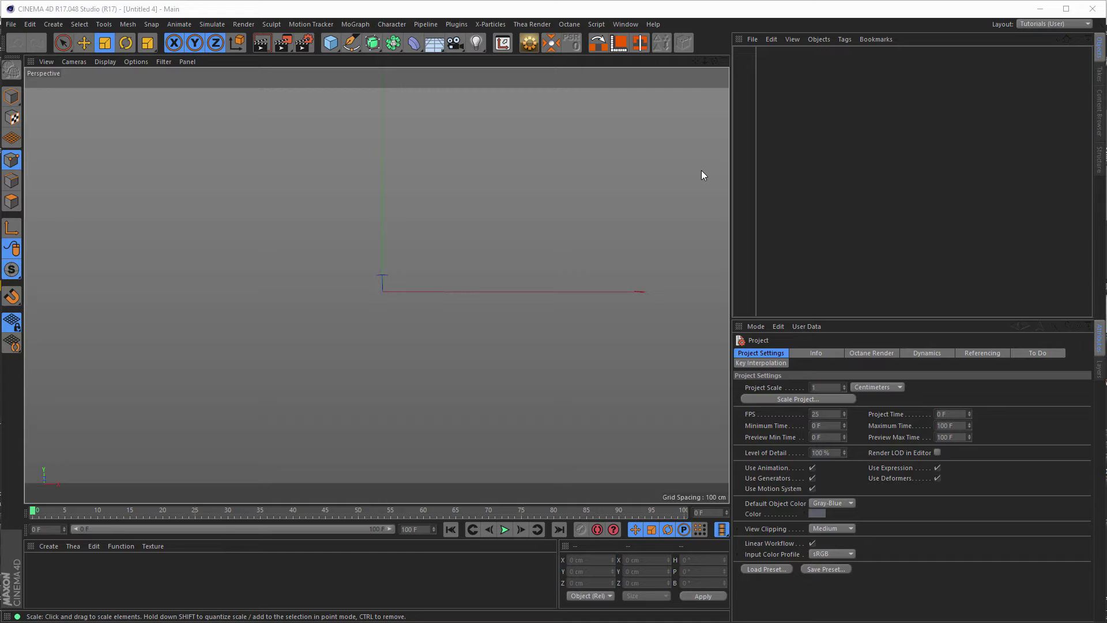
# Step: Locate the Nikomedias Scene Rig folder in the Content Browser presets and bring up its folder options
pyautogui.click(720, 39)
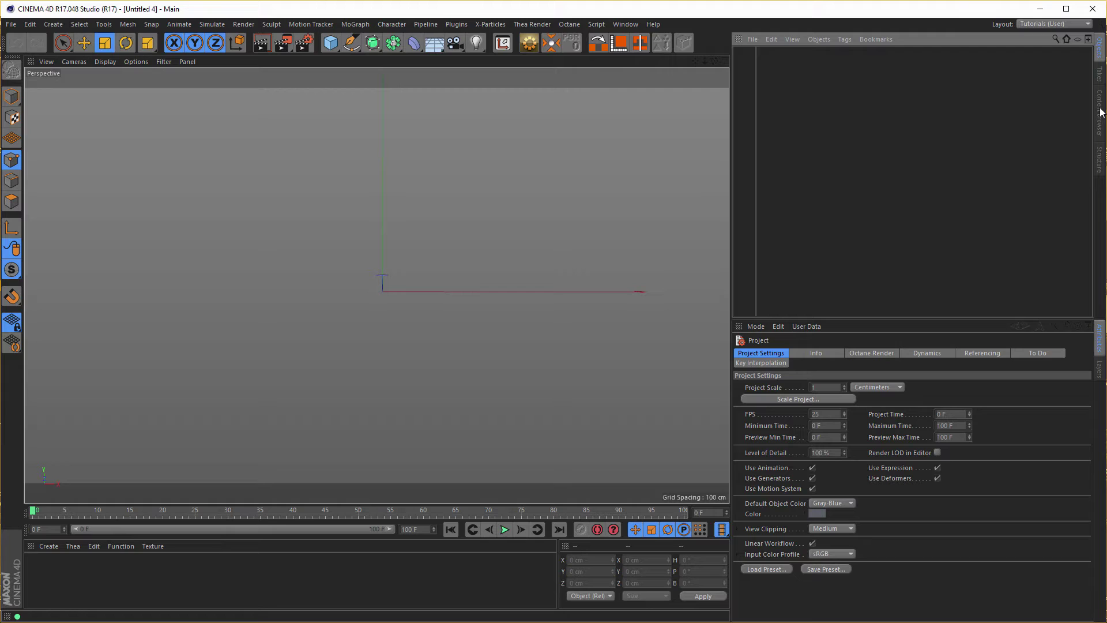
pyautogui.click(1099, 113)
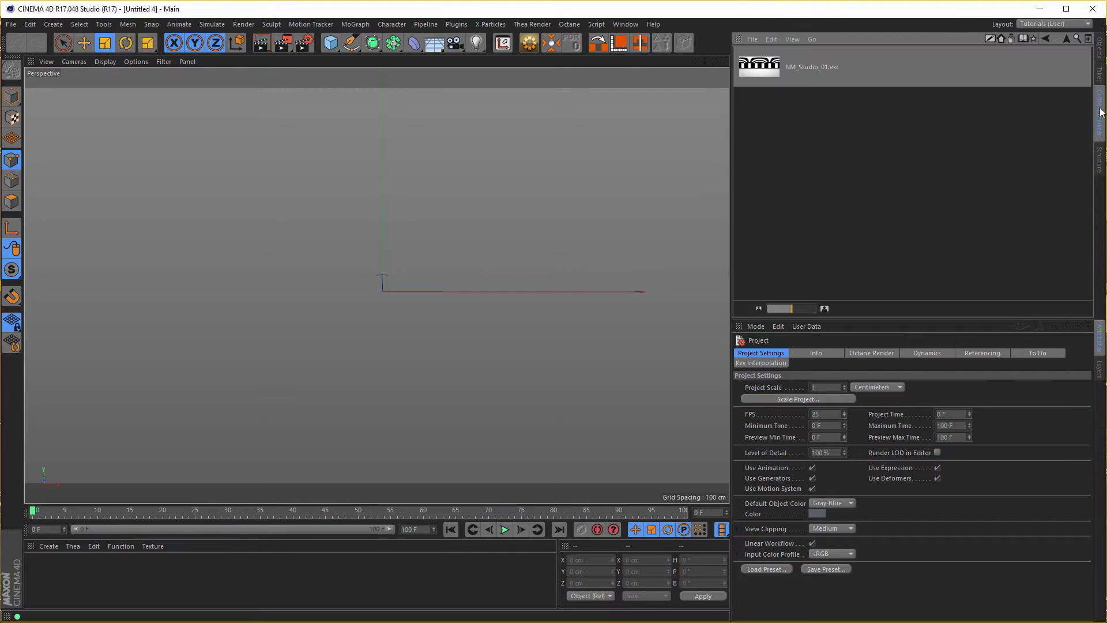
pyautogui.click(1066, 38)
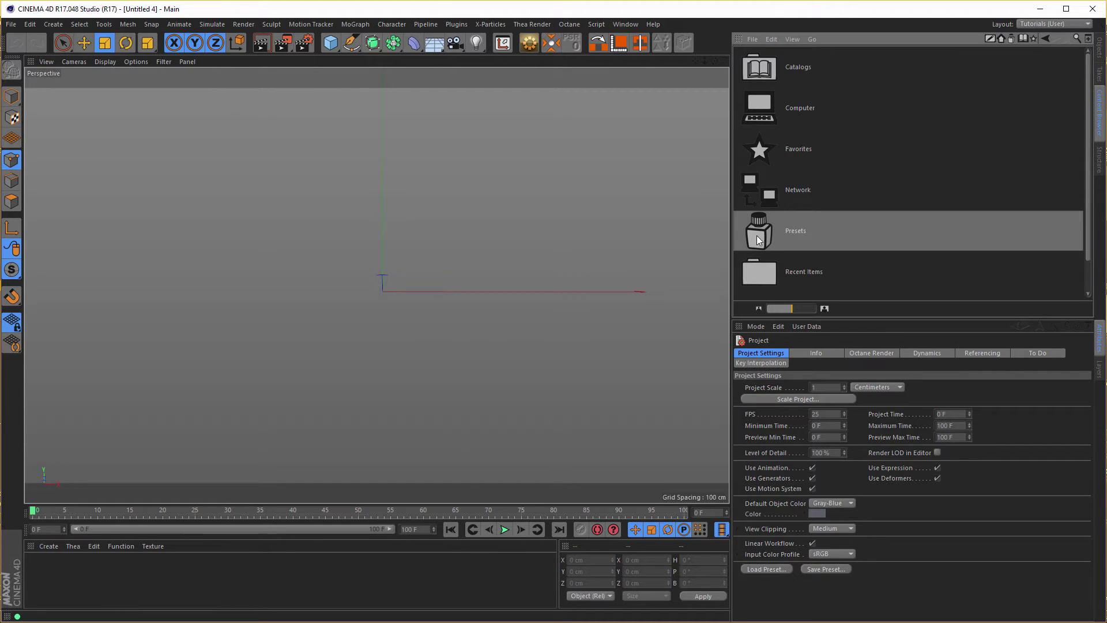
pyautogui.doubleClick(790, 233)
pyautogui.scroll(-5, 789, 233)
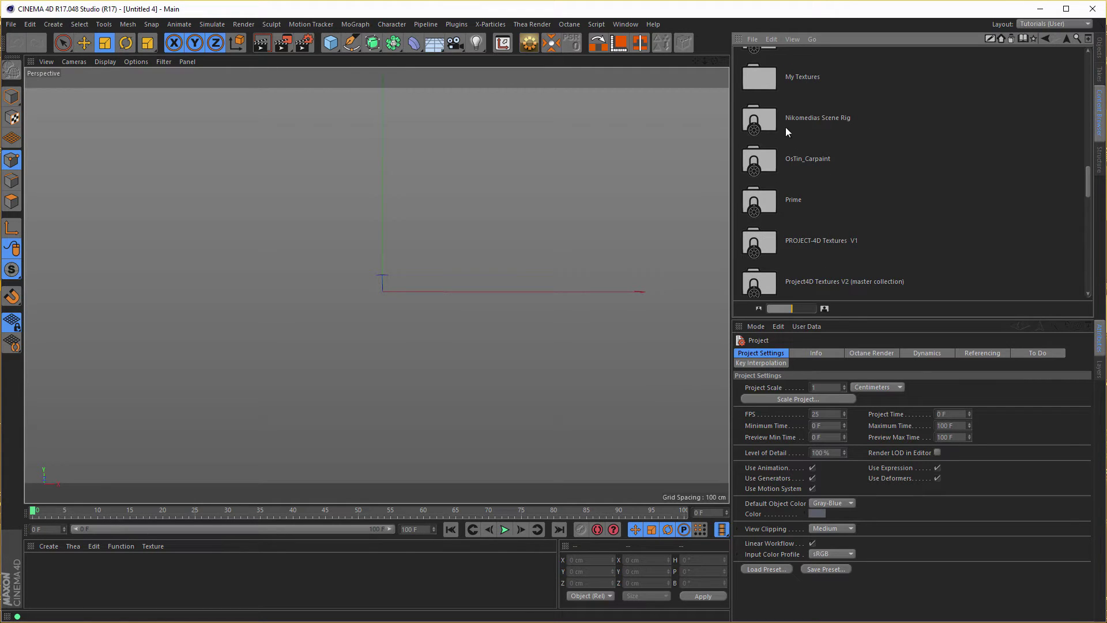
pyautogui.click(811, 123)
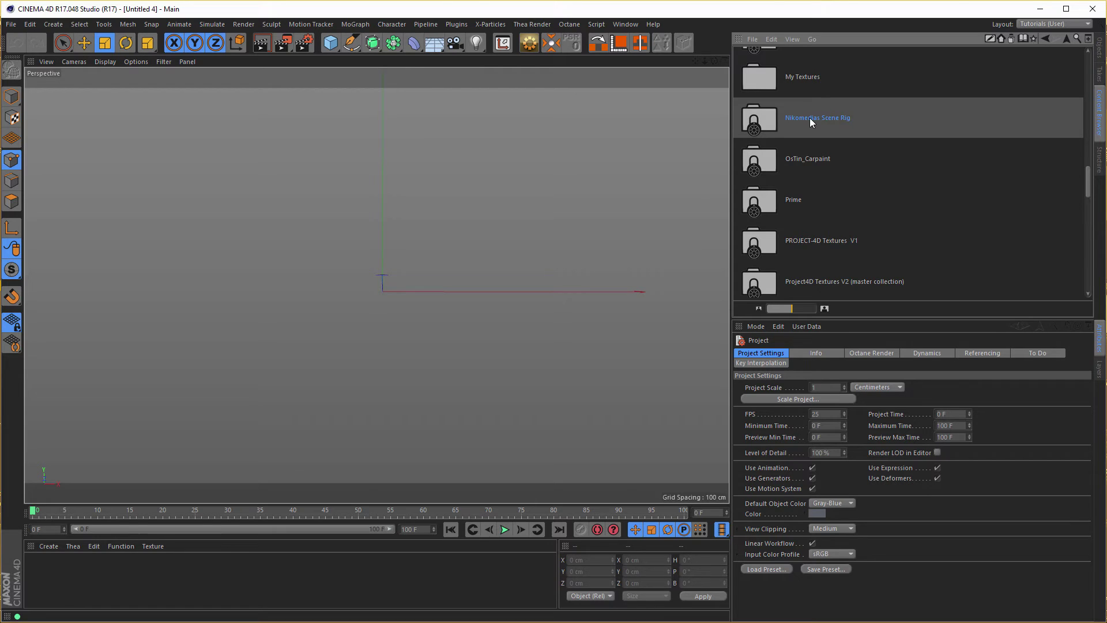
pyautogui.rightClick(809, 118)
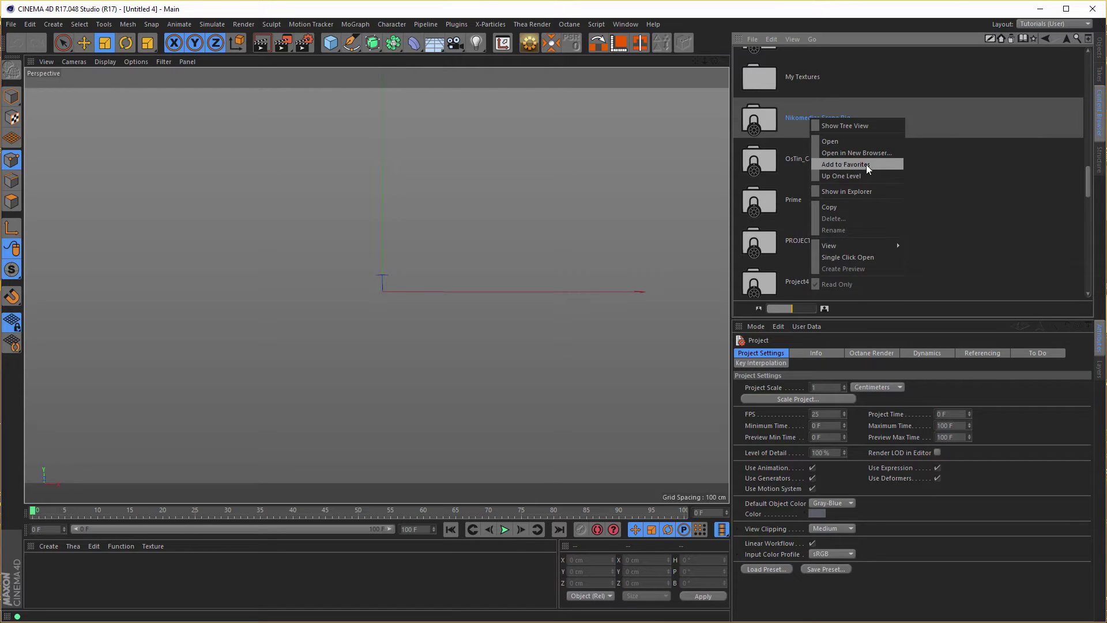
# Step: Open the scene file nikomedia_scene_rig.c4d from the scene rig folder in the Content Browser favorites
pyautogui.click(1033, 37)
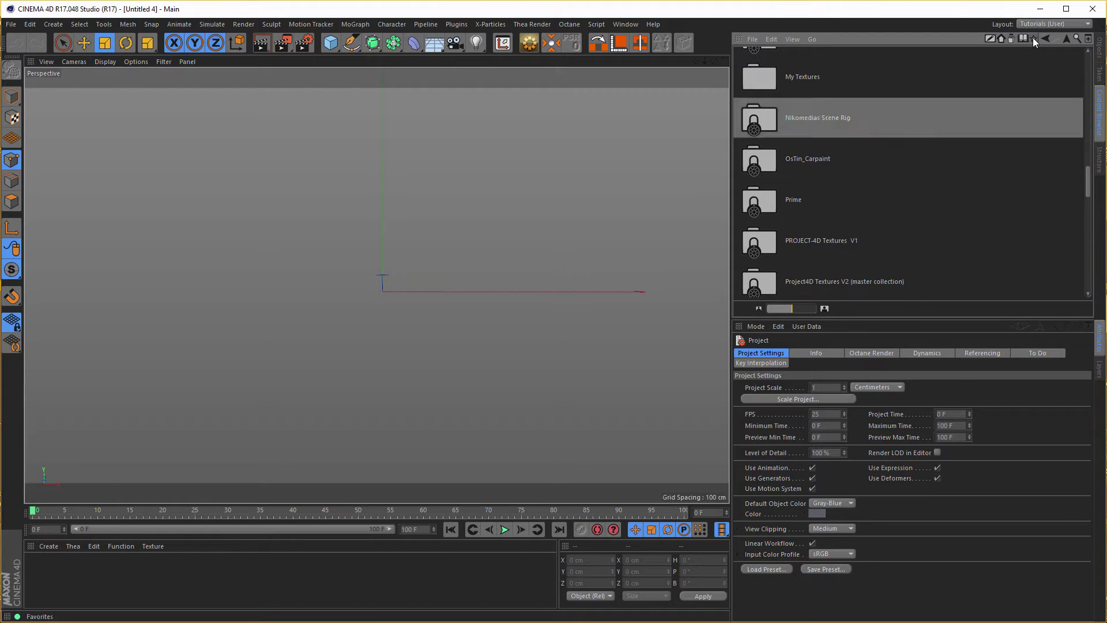
pyautogui.doubleClick(767, 196)
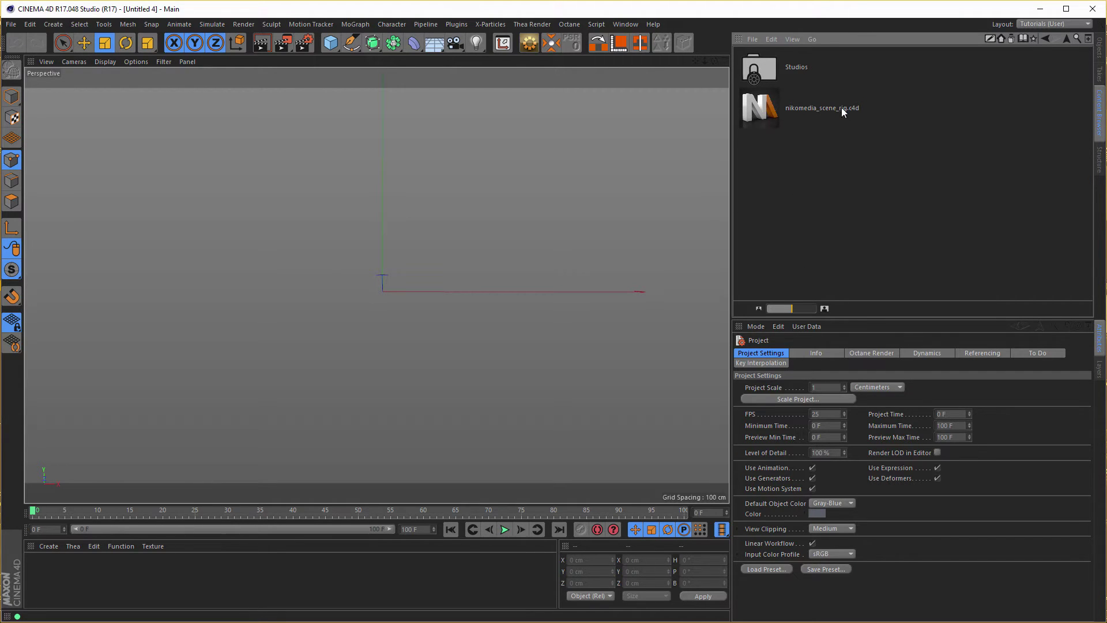
pyautogui.click(767, 114)
pyautogui.doubleClick(767, 114)
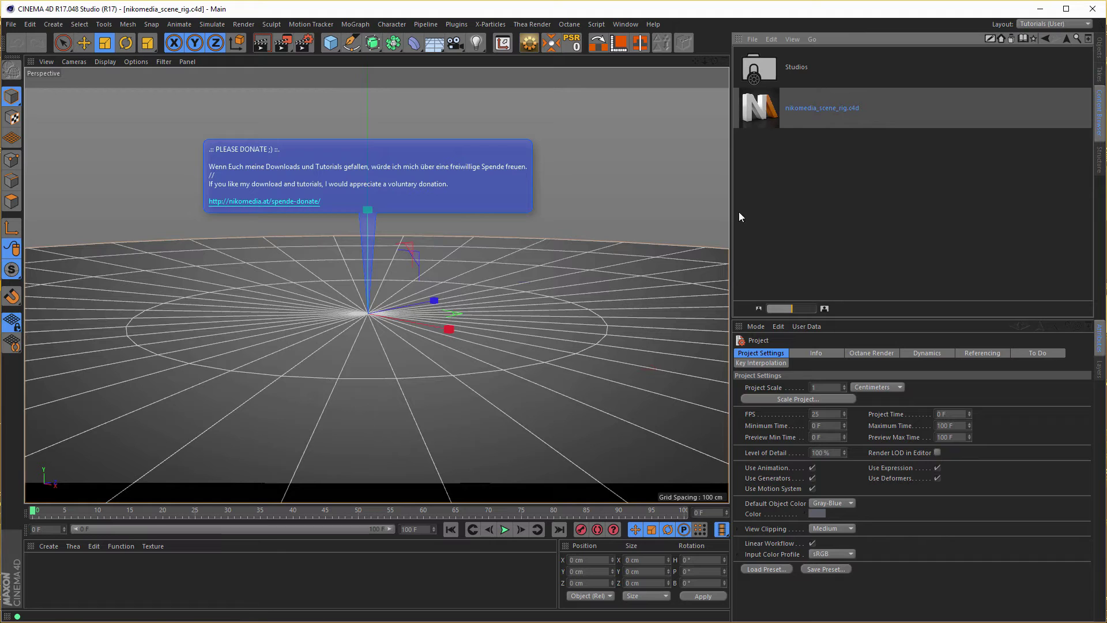
# Step: Hide the donation note in the viewport by enabling Annotation OFF in the Nikomedia Scene Rig's user data
pyautogui.click(1100, 50)
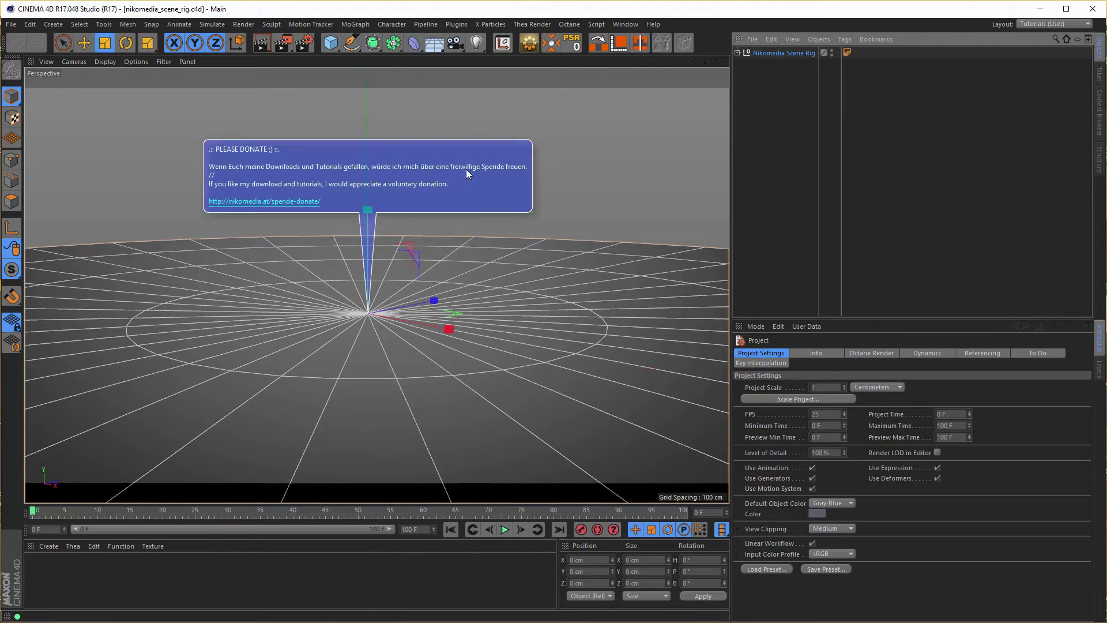
pyautogui.click(775, 52)
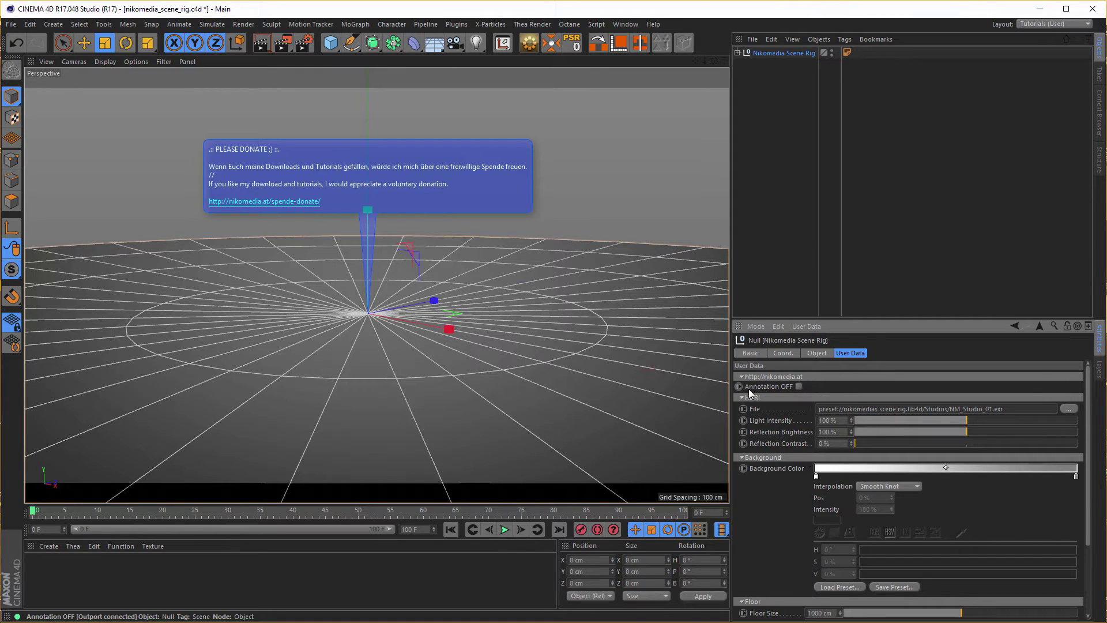
pyautogui.click(798, 386)
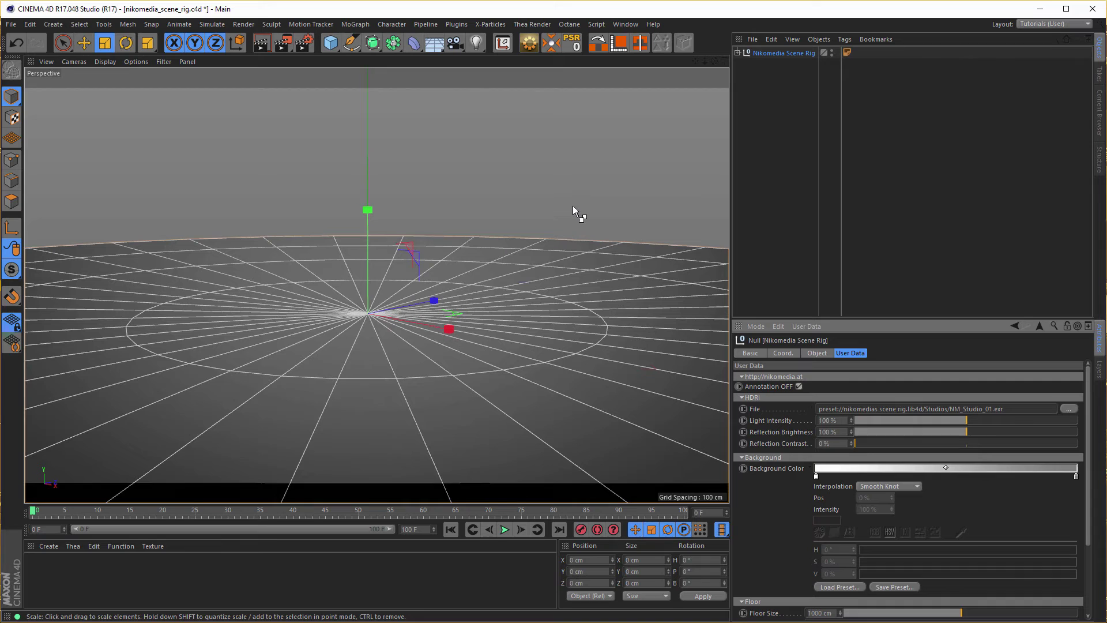
# Step: Render the empty rig scene in the perspective viewport, and clear the render
pyautogui.hotkey('ctrl', 'r')
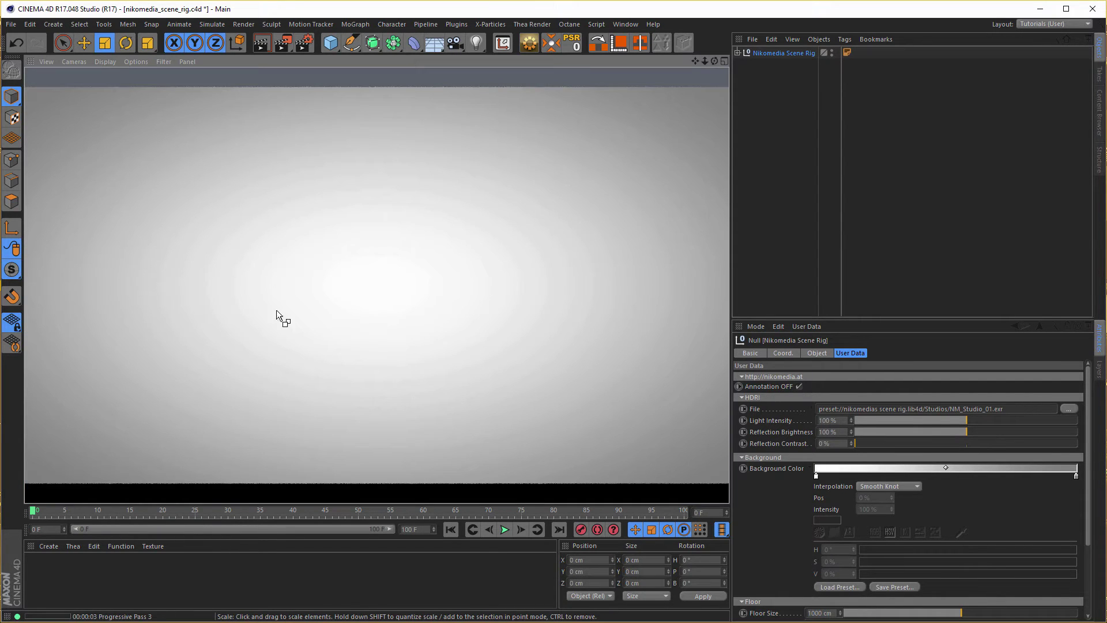
pyautogui.click(785, 171)
pyautogui.hotkey('ctrl', 'z')
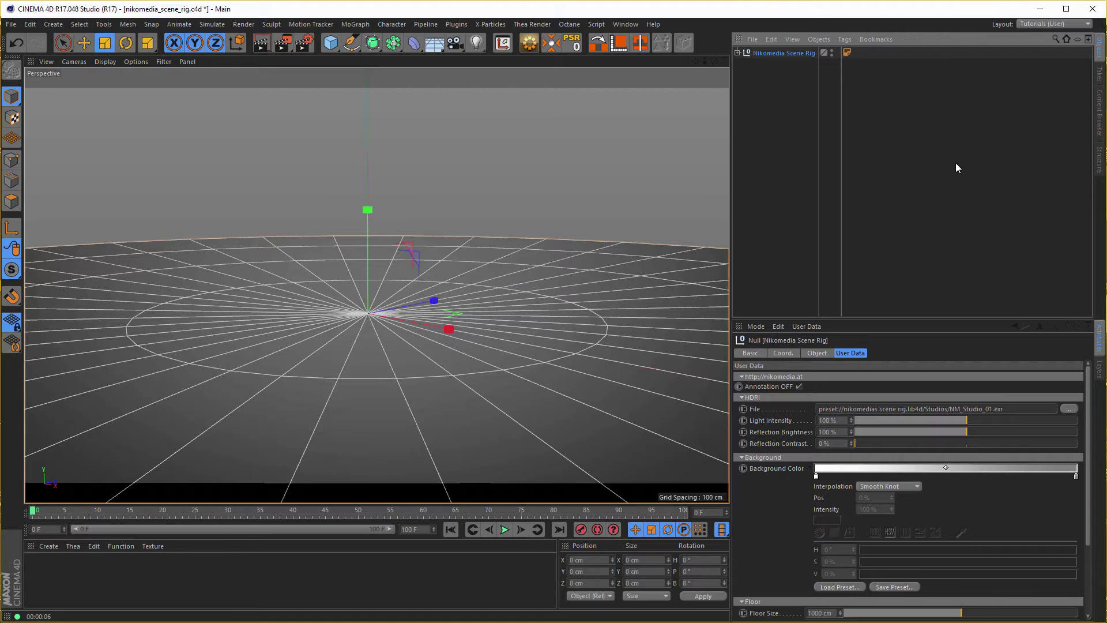
# Step: Examine the HDRI files in the rig's Studios folder, and return to the object list
pyautogui.click(1099, 118)
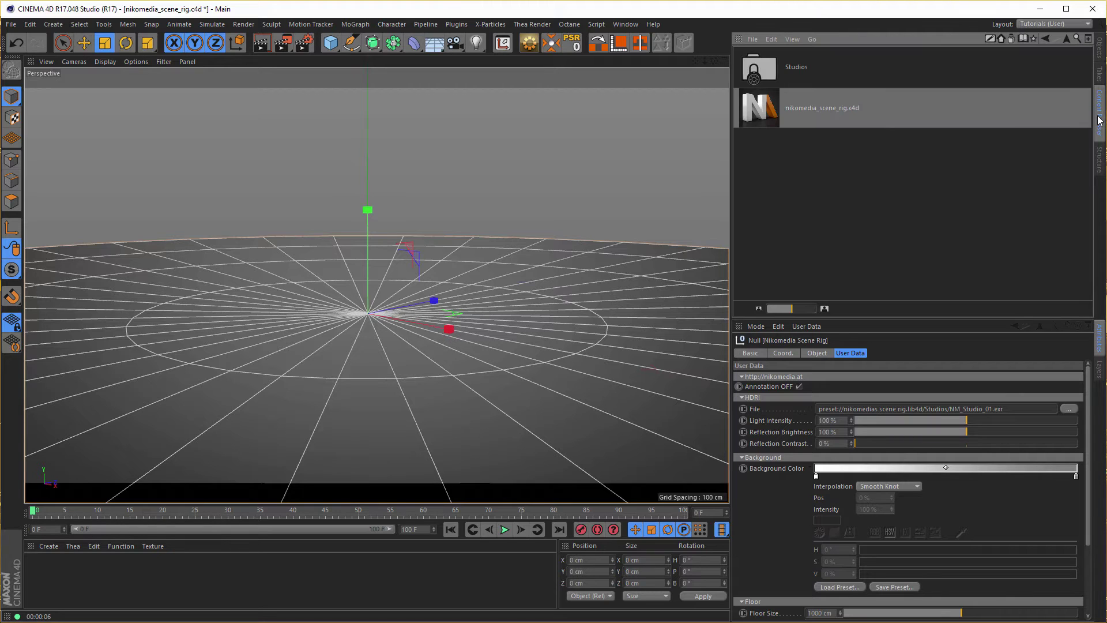
pyautogui.doubleClick(788, 71)
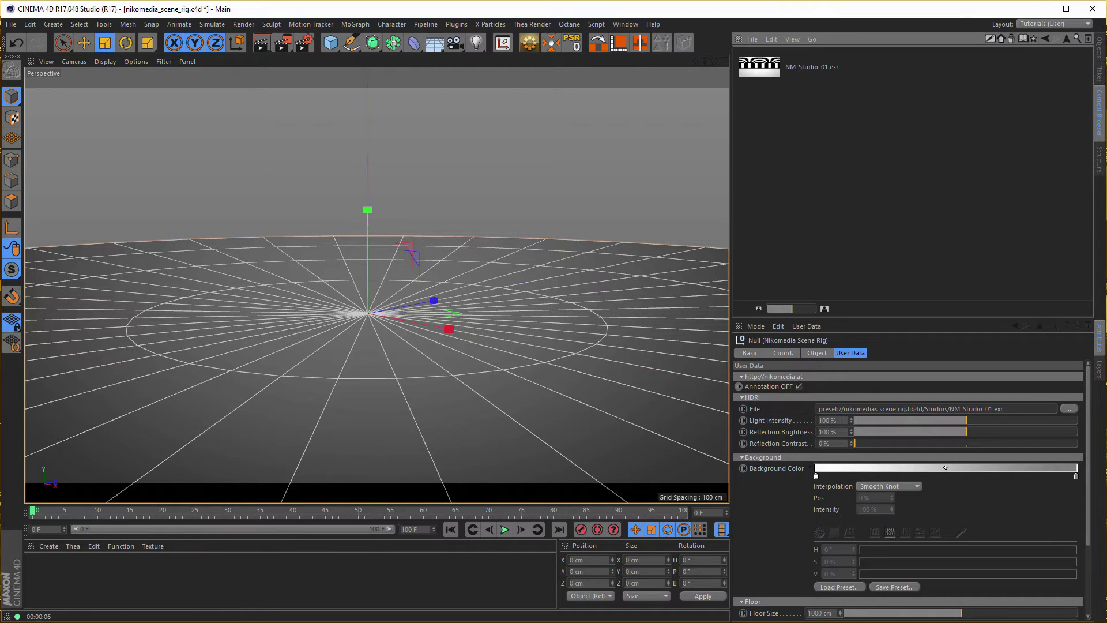
pyautogui.click(1100, 45)
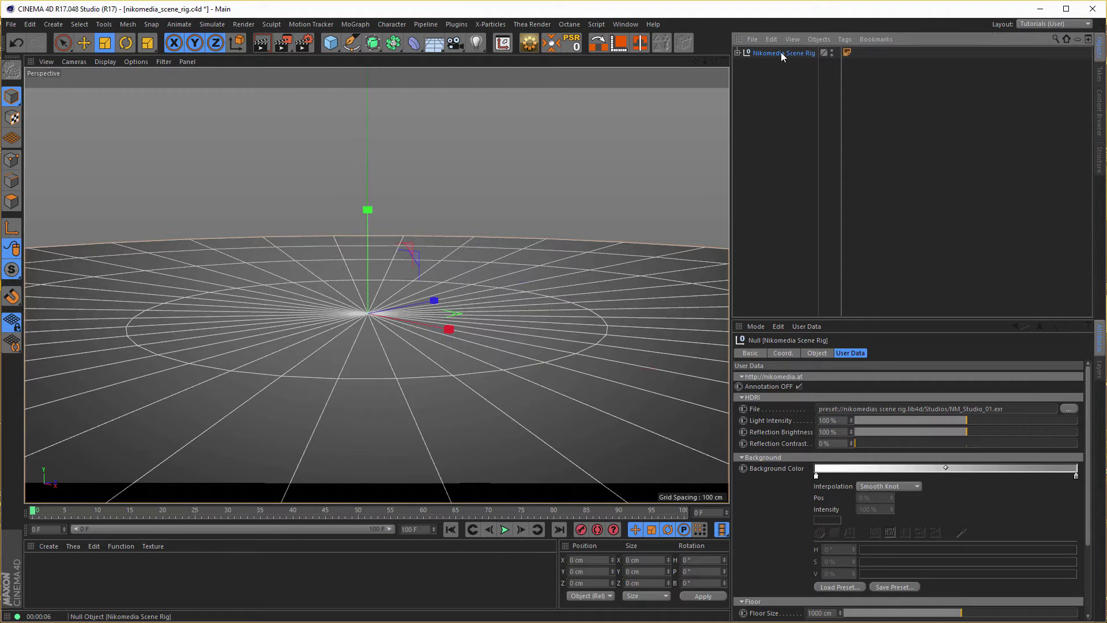
# Step: Add a cube to the scene and raise it to Y 100 cm so it rests on the floor
pyautogui.click(330, 43)
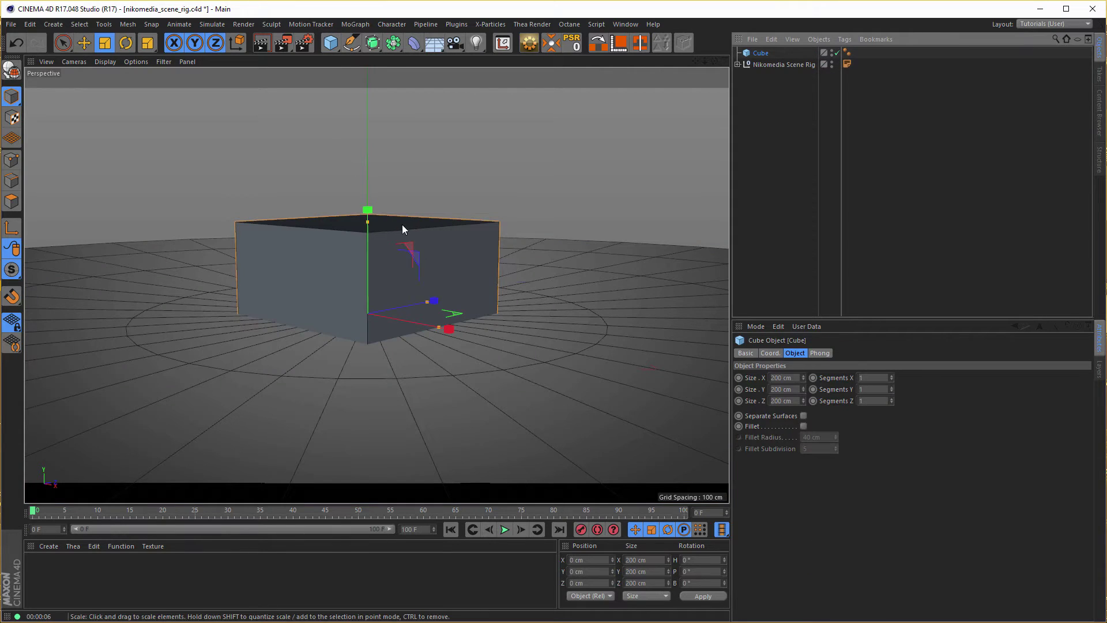
pyautogui.keyDown('alt'); pyautogui.moveTo(393, 250); pyautogui.dragTo(374, 278); pyautogui.keyUp('alt')
pyautogui.press('r')
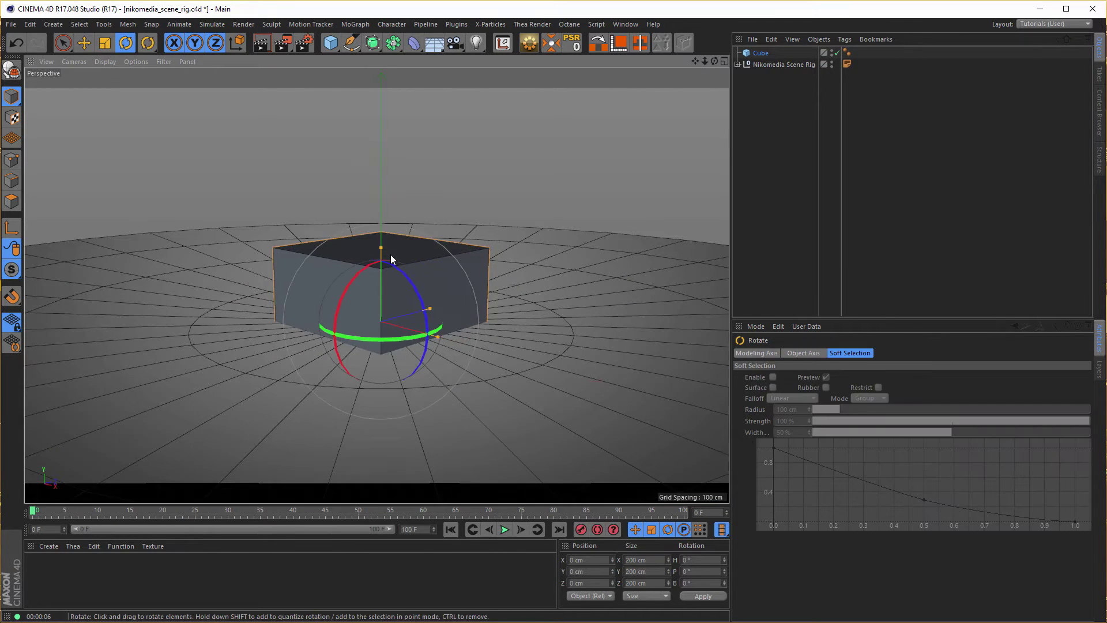
pyautogui.press('e')
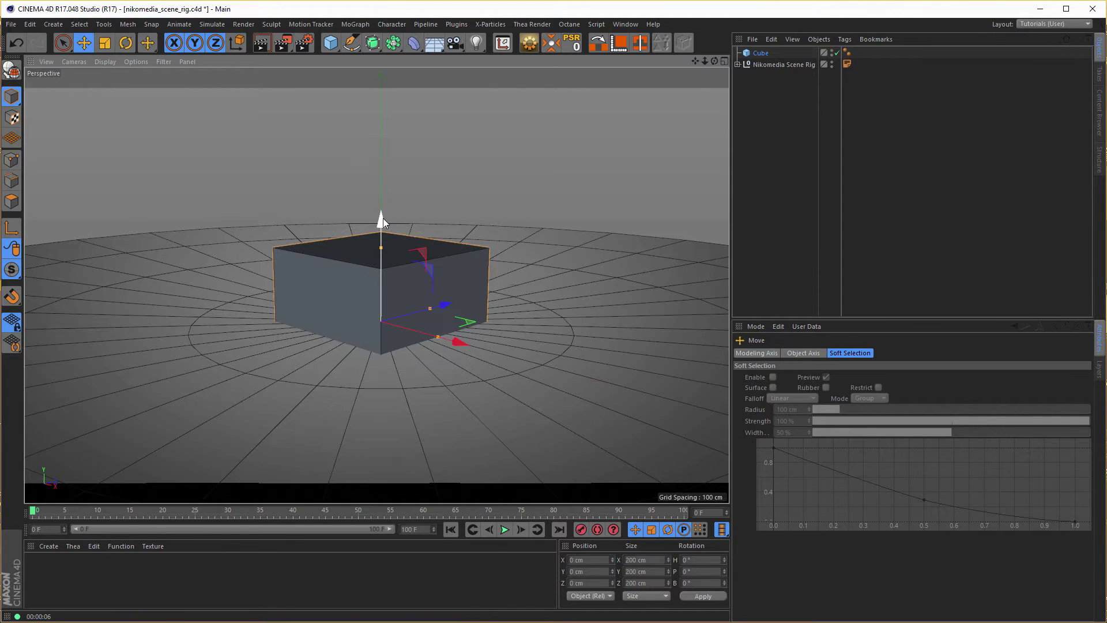
pyautogui.moveTo(383, 218); pyautogui.dragTo(385, 150)
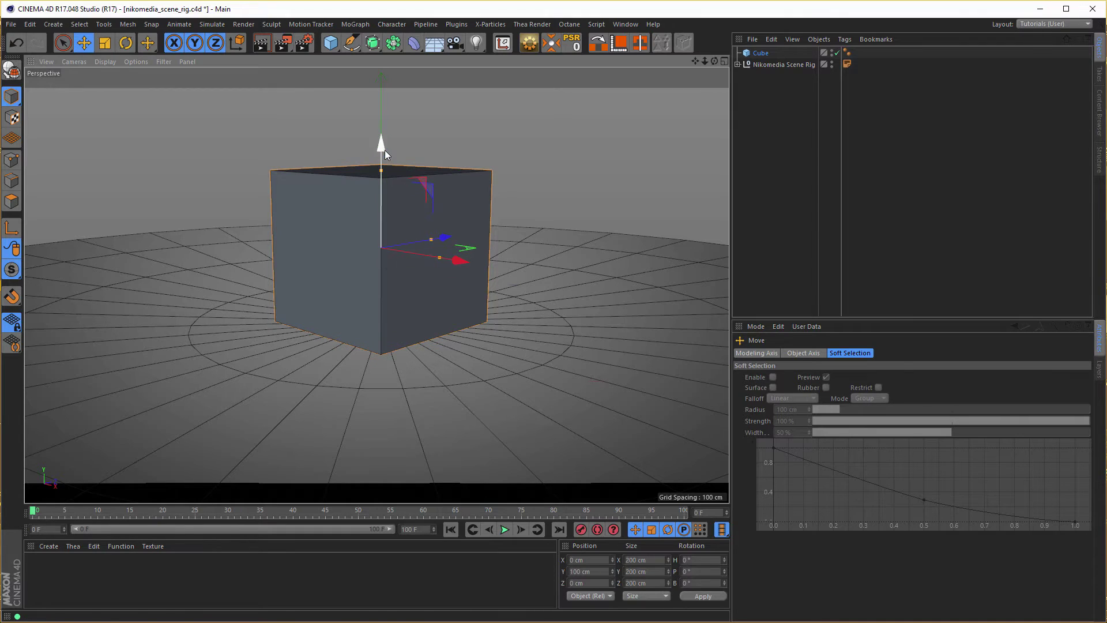
pyautogui.middleClick(348, 275)
pyautogui.middleClick(296, 226)
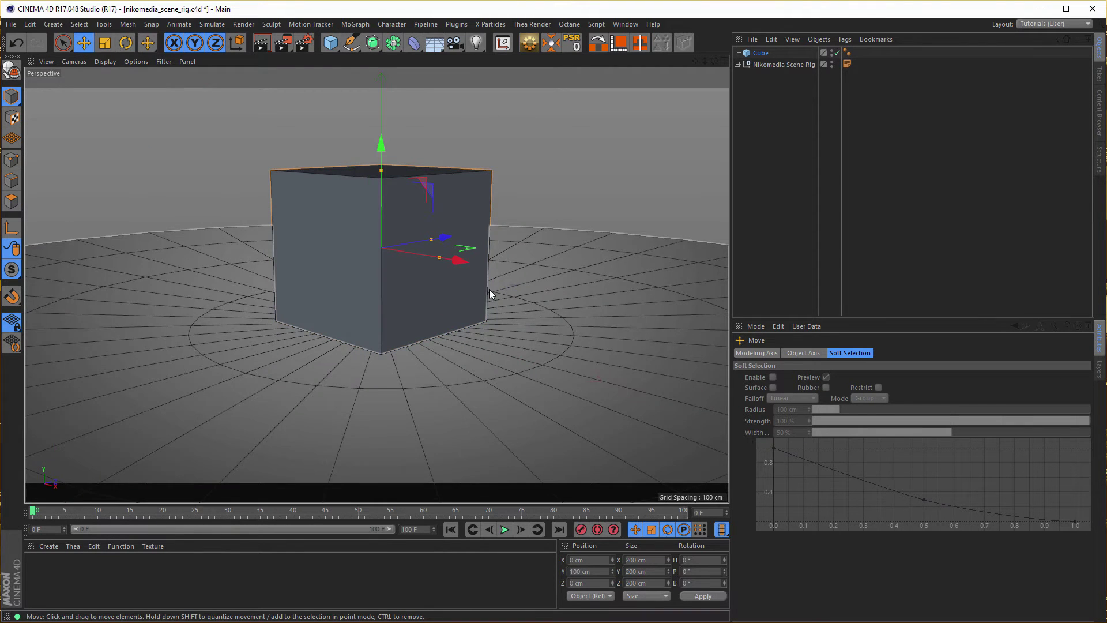
# Step: Enable Fillet on the cube with a radius of 56 cm and a subdivision of 10
pyautogui.click(762, 52)
pyautogui.click(804, 426)
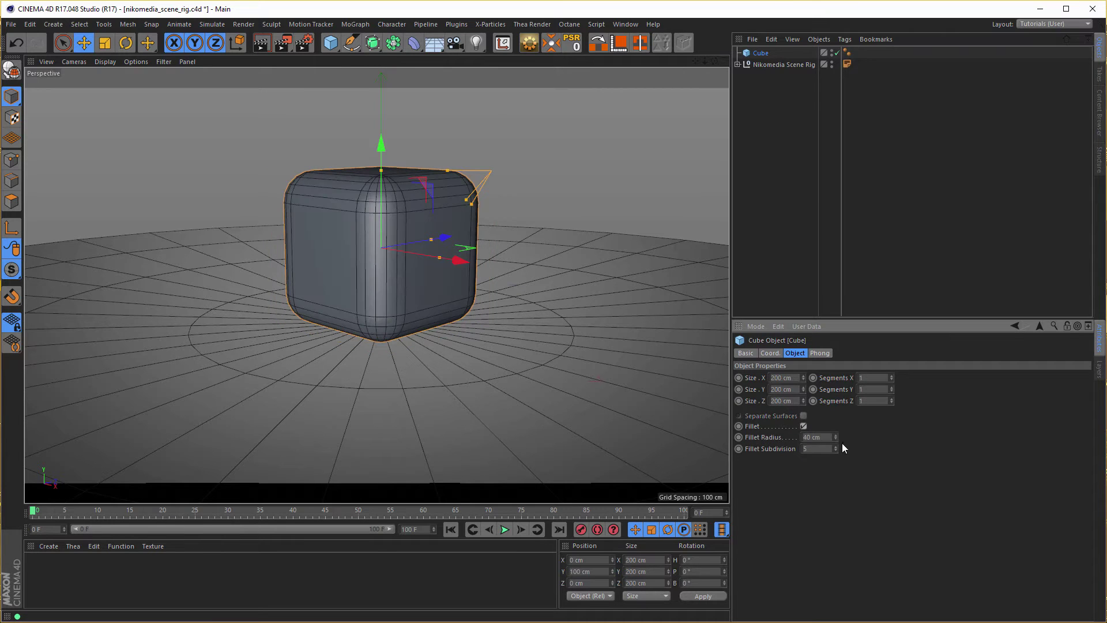
pyautogui.moveTo(836, 437); pyautogui.dragTo(835, 444)
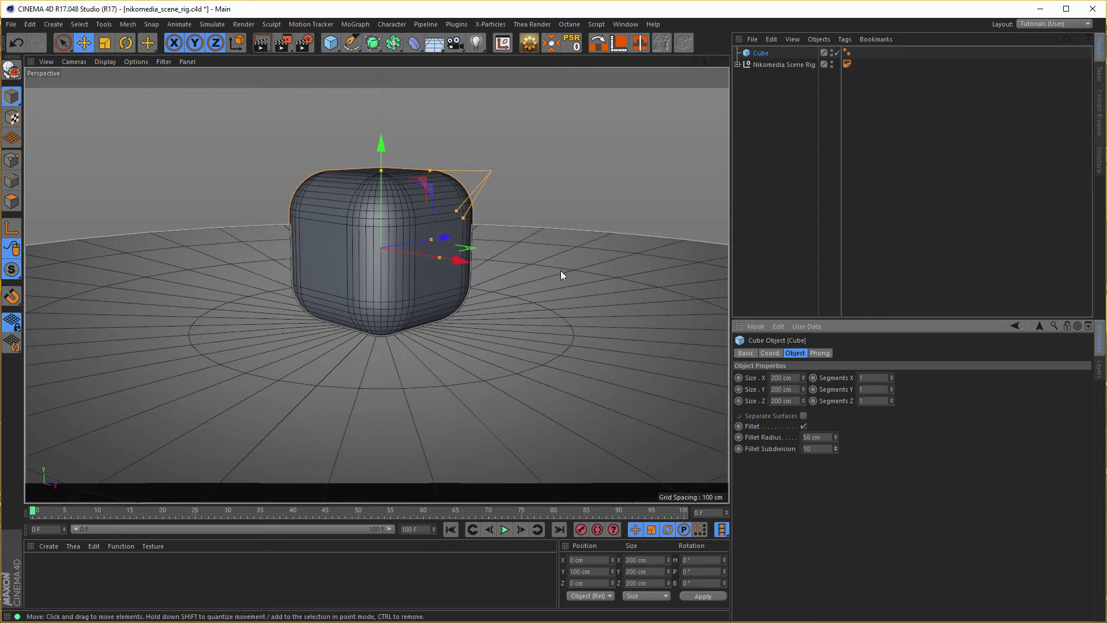
pyautogui.scroll(4, 409, 260)
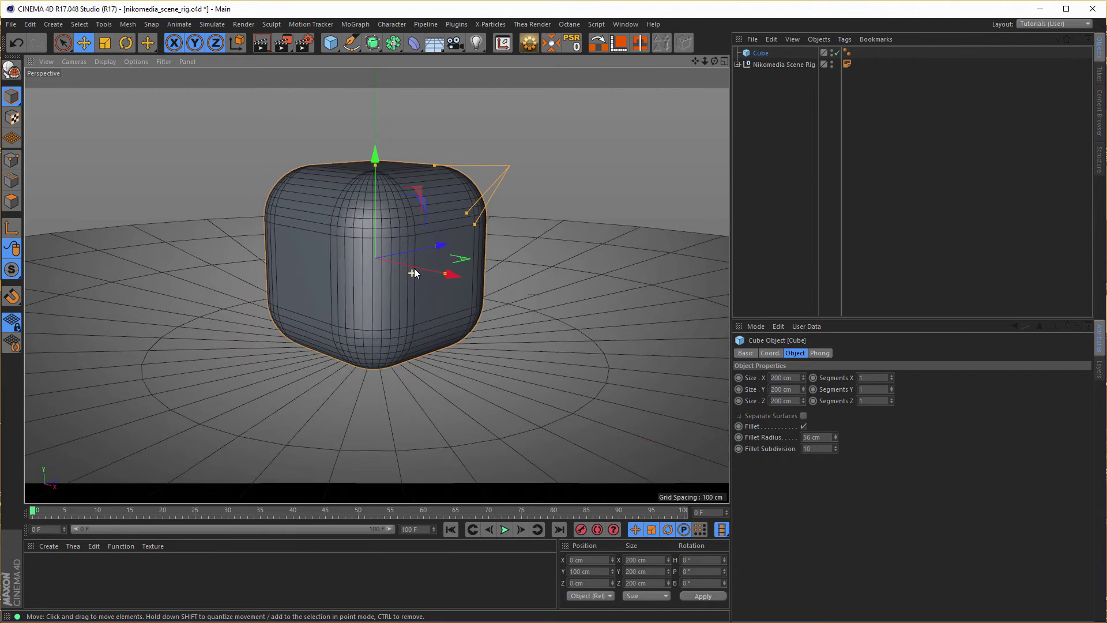
pyautogui.keyDown('alt'); pyautogui.moveTo(414, 269); pyautogui.dragTo(381, 243); pyautogui.keyUp('alt')
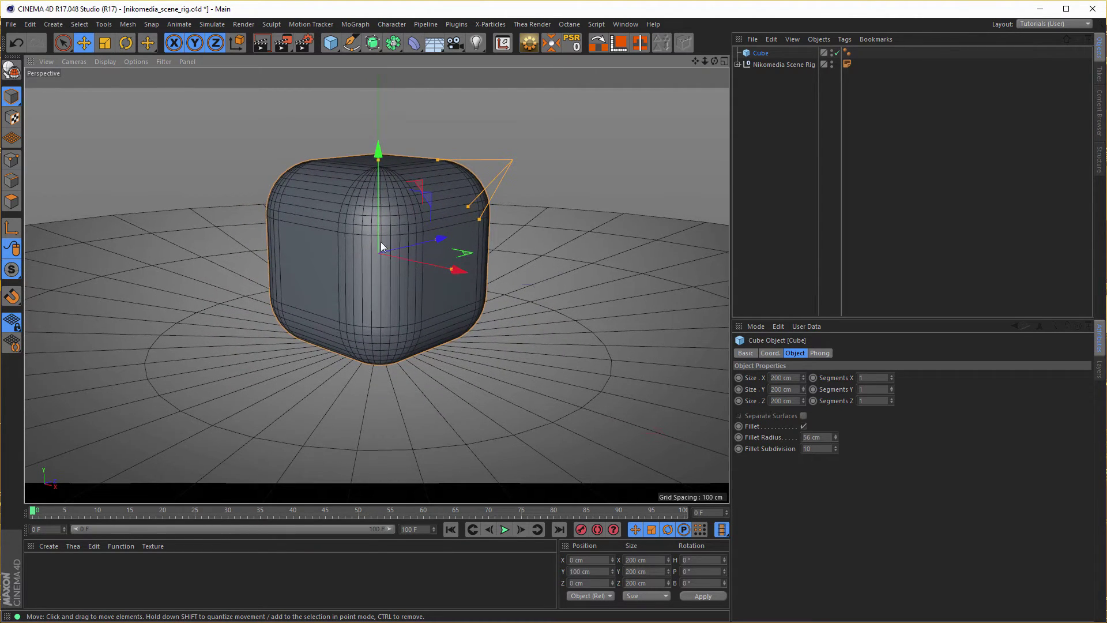
# Step: Create a new material and set its color to yellow with H 44°, S 100% and V 100%
pyautogui.doubleClick(136, 579)
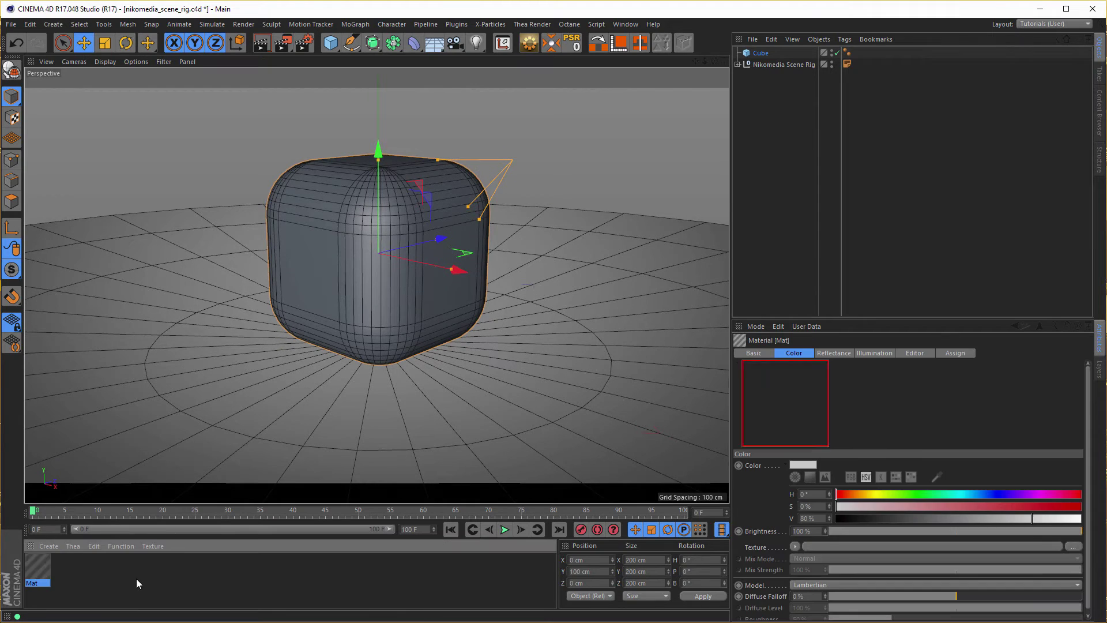
pyautogui.doubleClick(32, 566)
pyautogui.moveTo(129, 79); pyautogui.dragTo(210, 94)
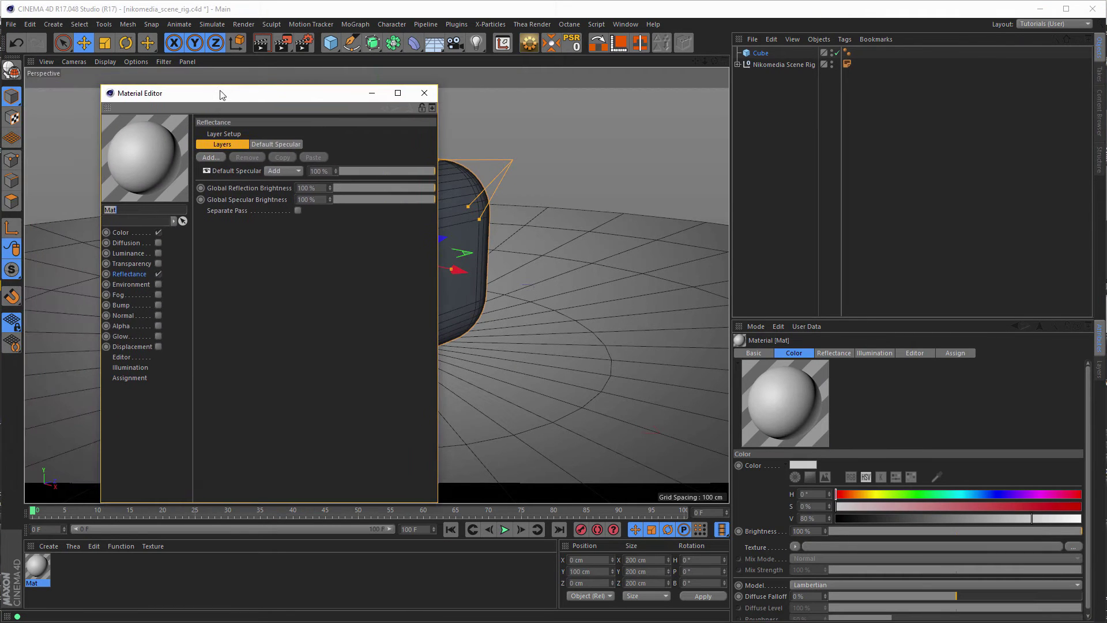
pyautogui.click(139, 232)
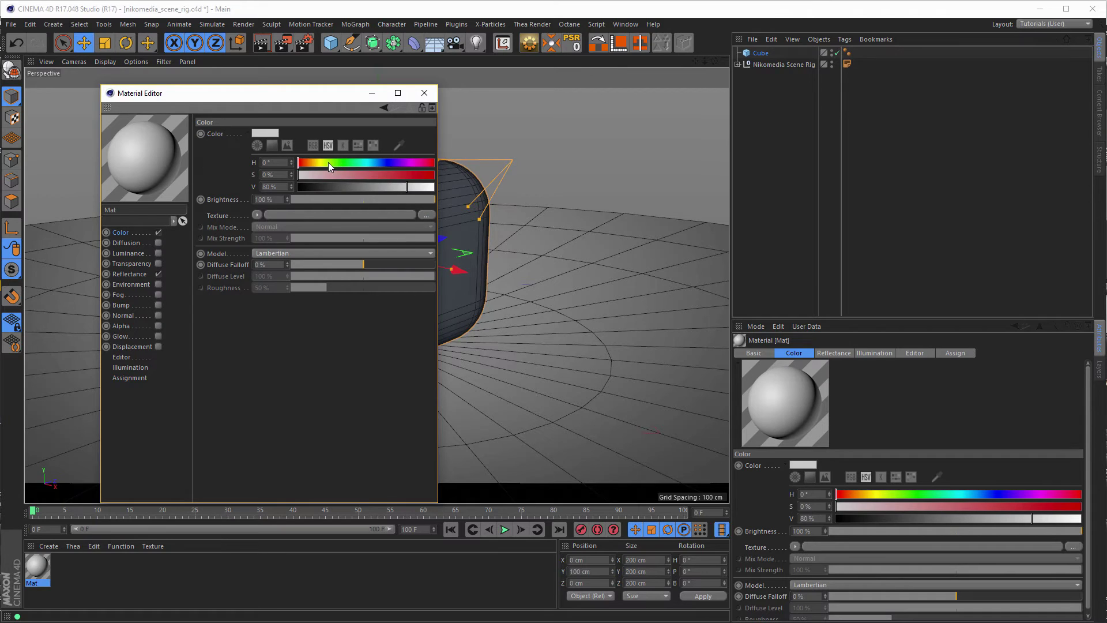
pyautogui.moveTo(328, 163)
pyautogui.mouseDown()
pyautogui.moveTo(314, 163)
pyautogui.moveTo(434, 182)
pyautogui.moveTo(428, 197)
pyautogui.mouseUp()
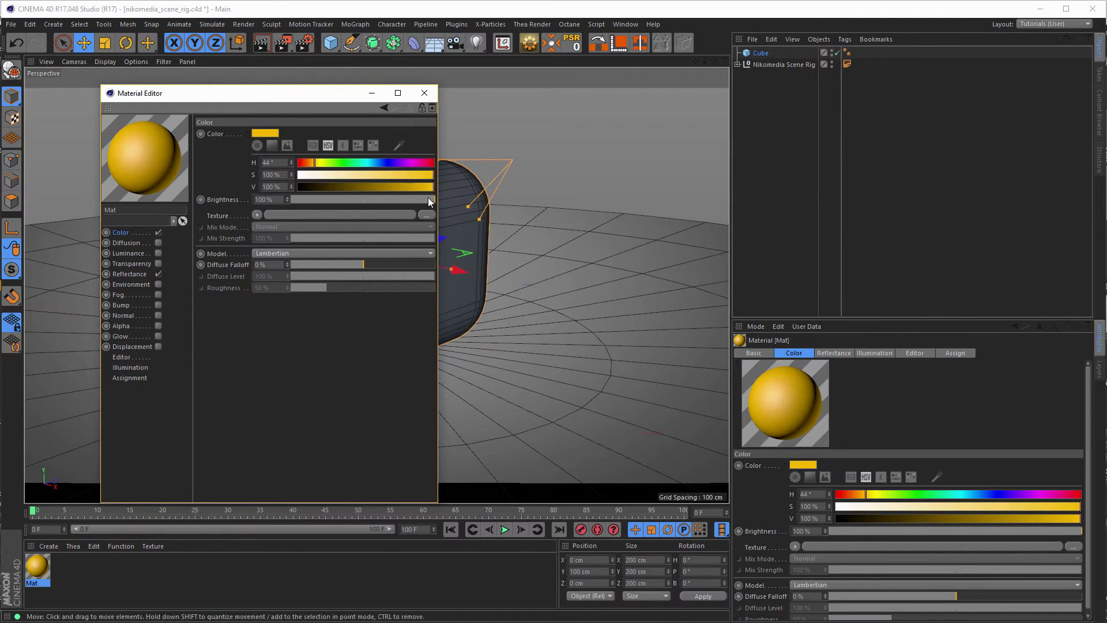
# Step: Replace the material's Default Specular reflectance layer with a GGX layer
pyautogui.click(143, 274)
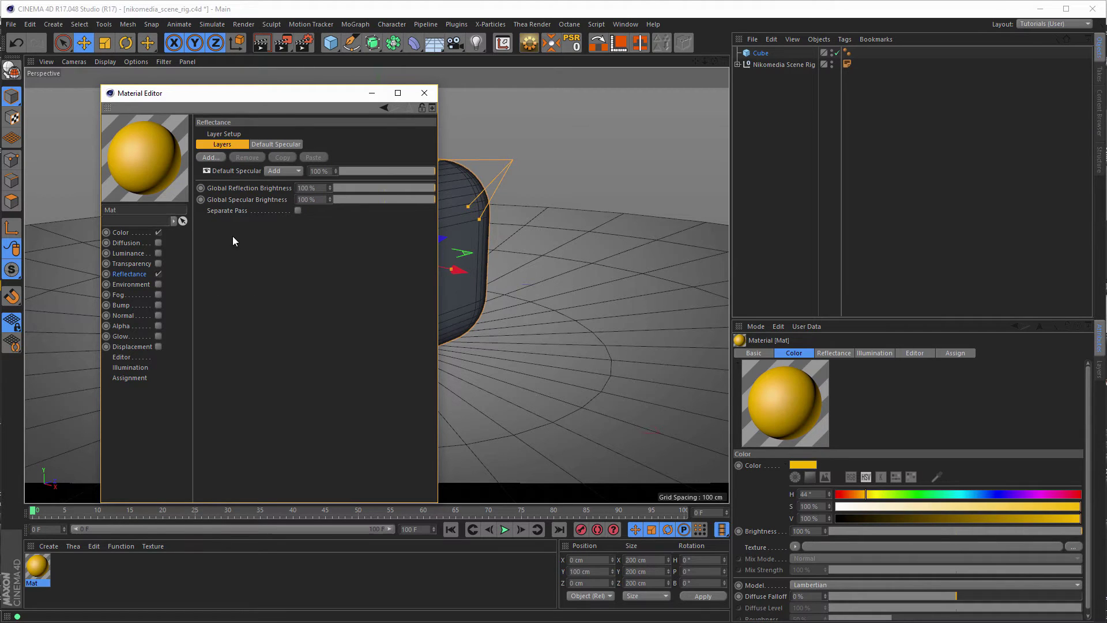
pyautogui.click(239, 171)
pyautogui.press('Delete')
pyautogui.click(222, 159)
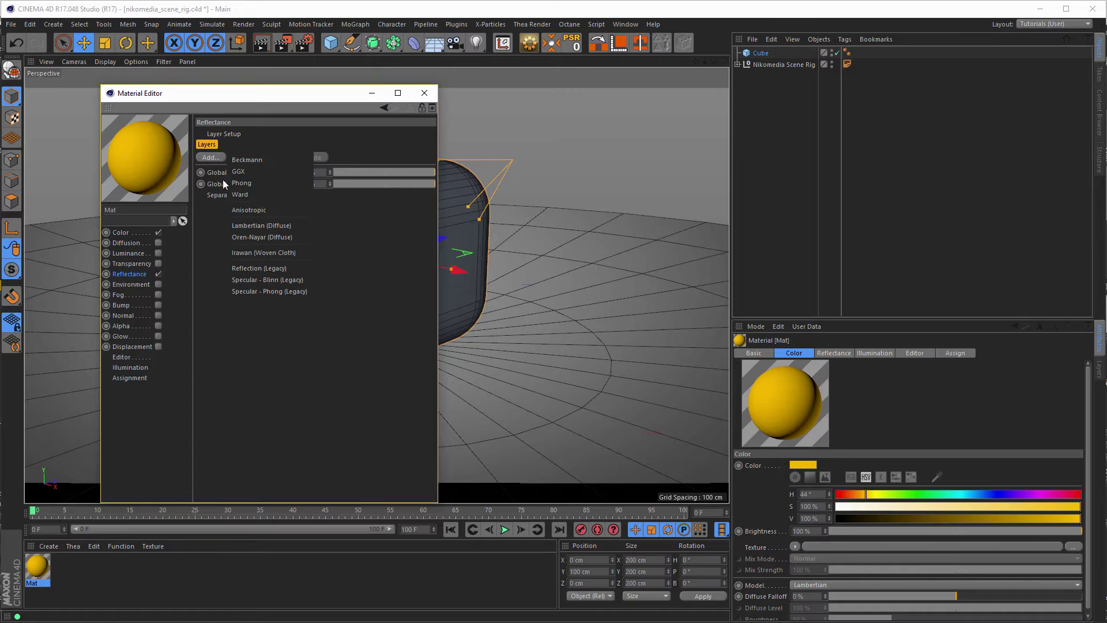
pyautogui.click(258, 171)
# Step: Set the GGX layer to Dielectric Fresnel, specular and bump strength 0%, reflection strength 63% and roughness 20%
pyautogui.click(254, 440)
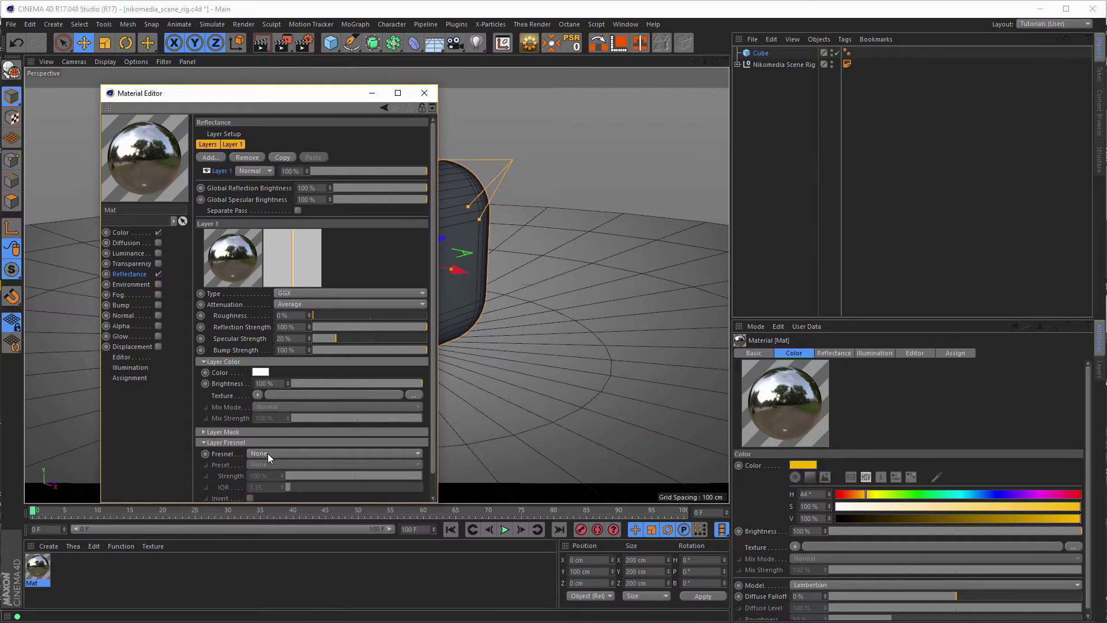
pyautogui.click(268, 454)
pyautogui.click(278, 476)
pyautogui.moveTo(335, 340); pyautogui.dragTo(306, 349)
pyautogui.moveTo(370, 327); pyautogui.dragTo(385, 324)
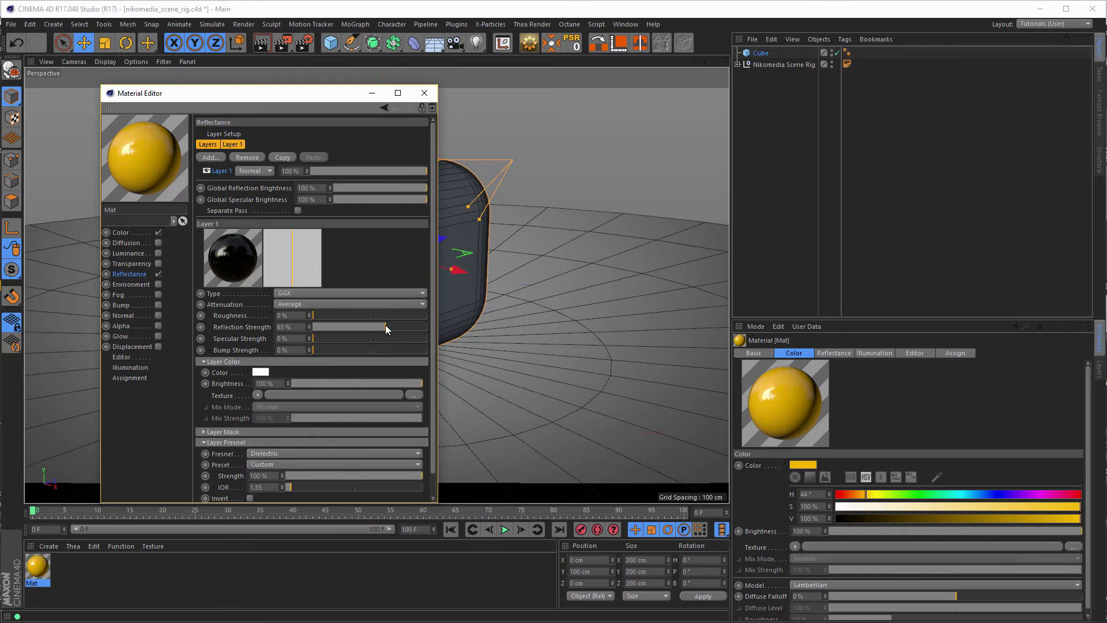
pyautogui.moveTo(314, 316); pyautogui.dragTo(335, 315)
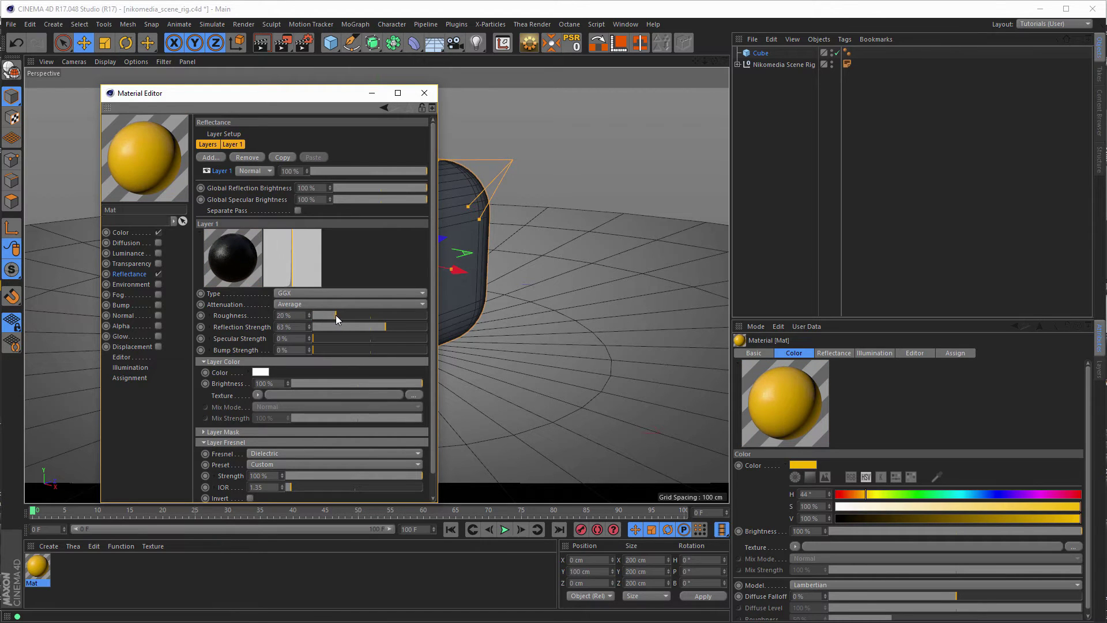
# Step: Apply the yellow material to the filleted cube and render a preview in the perspective view
pyautogui.click(424, 93)
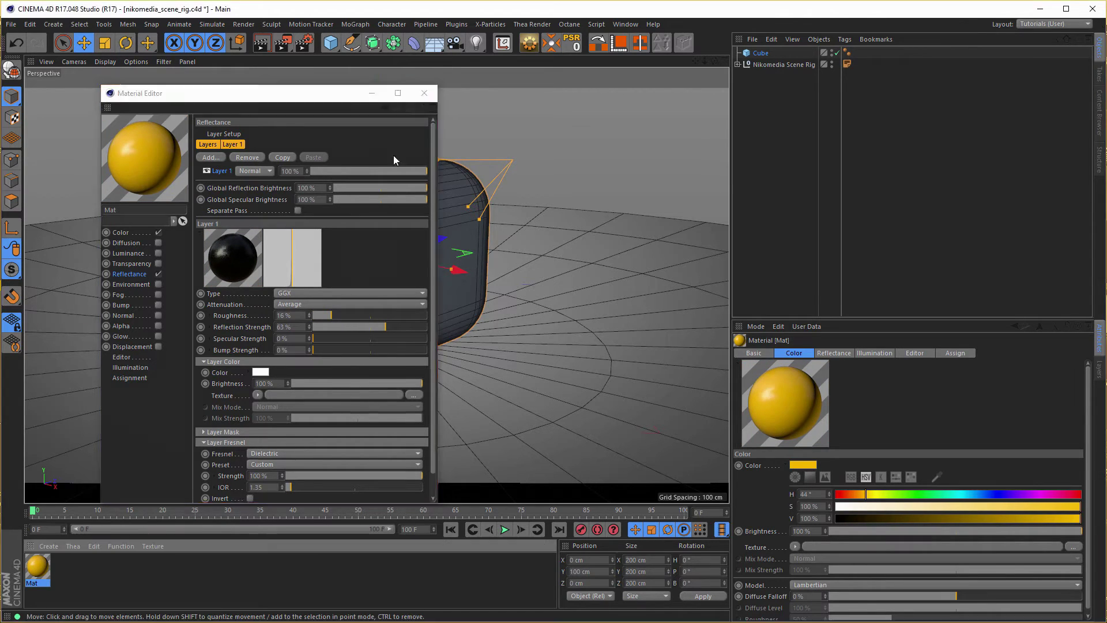
pyautogui.moveTo(38, 565); pyautogui.dragTo(389, 380)
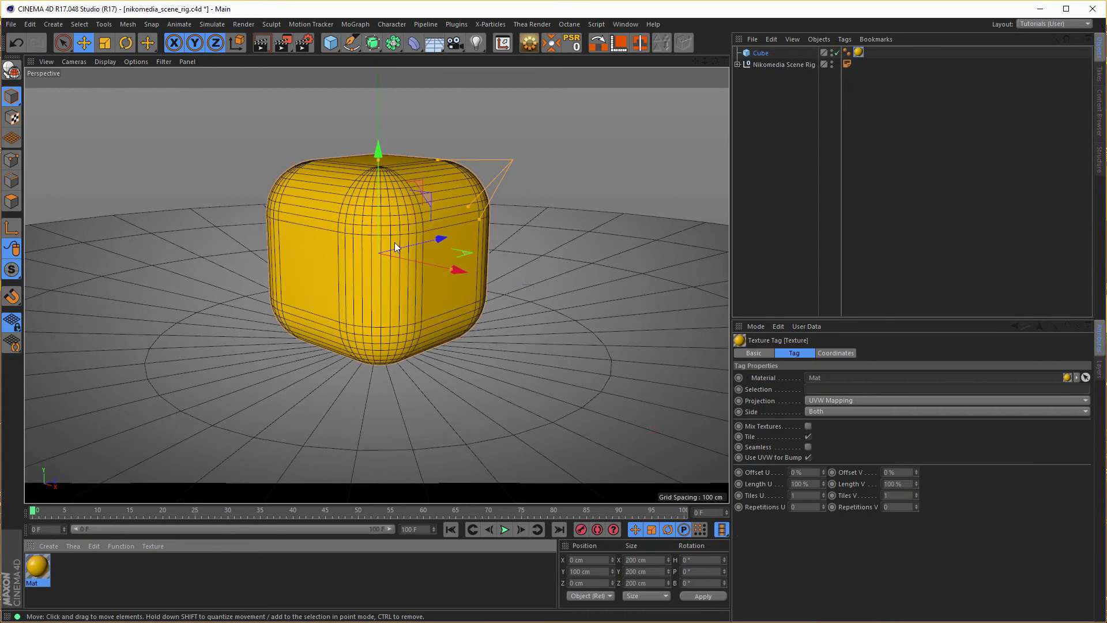
pyautogui.scroll(2, 408, 247)
pyautogui.moveTo(408, 247)
pyautogui.keyDown('alt'); pyautogui.mouseDown()
pyautogui.moveTo(427, 241)
pyautogui.moveTo(414, 241)
pyautogui.moveTo(421, 234)
pyautogui.mouseUp(); pyautogui.keyUp('alt')
pyautogui.click(784, 64)
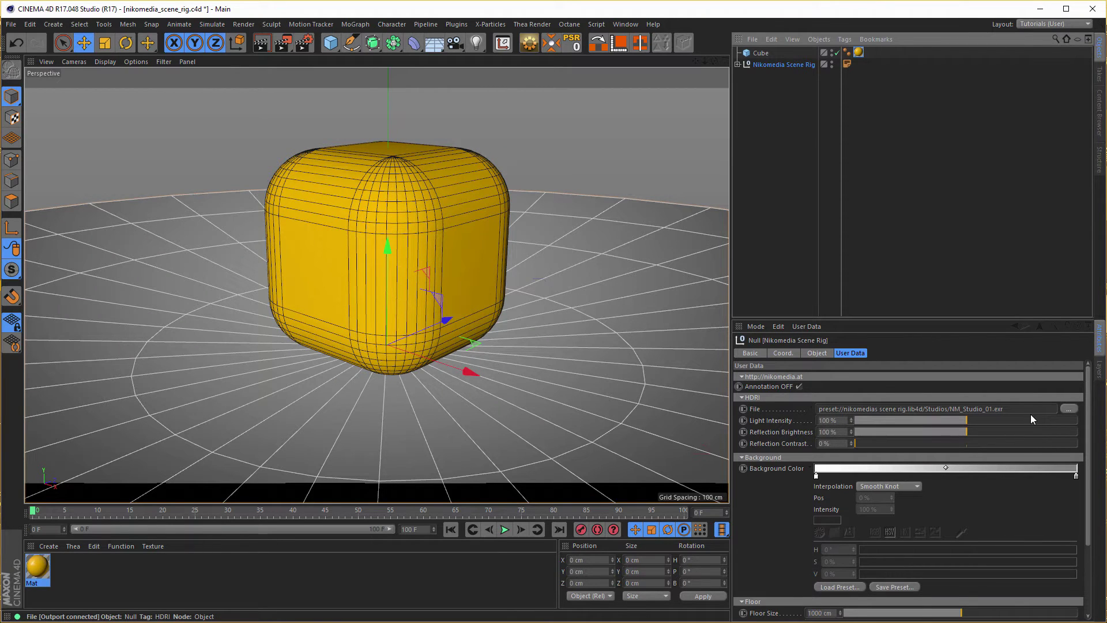
pyautogui.hotkey('ctrl', 'r')
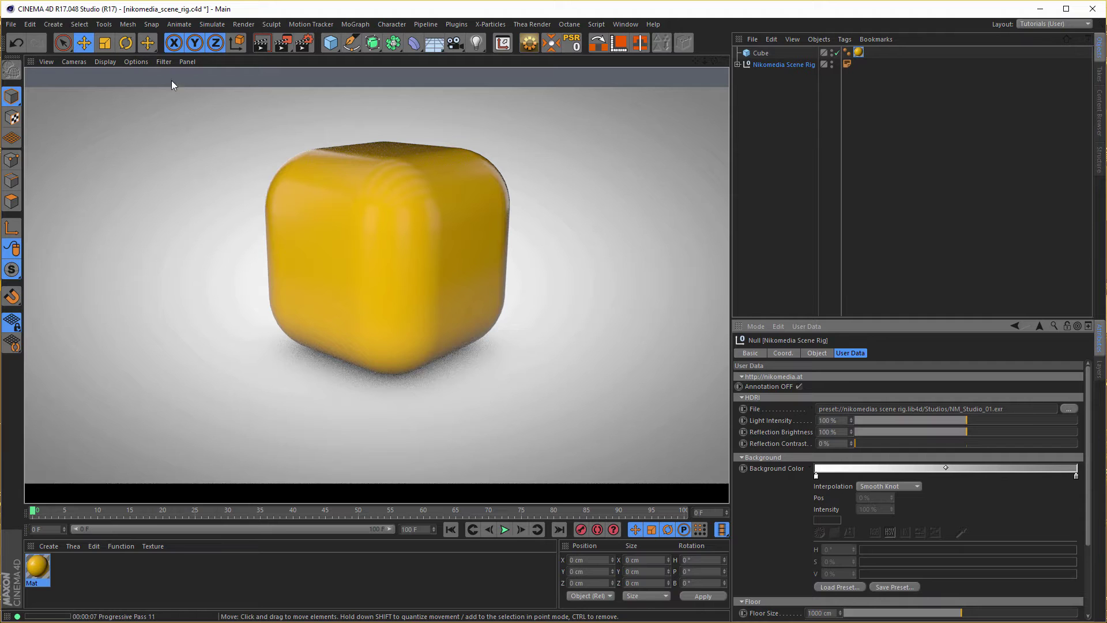
pyautogui.click(798, 266)
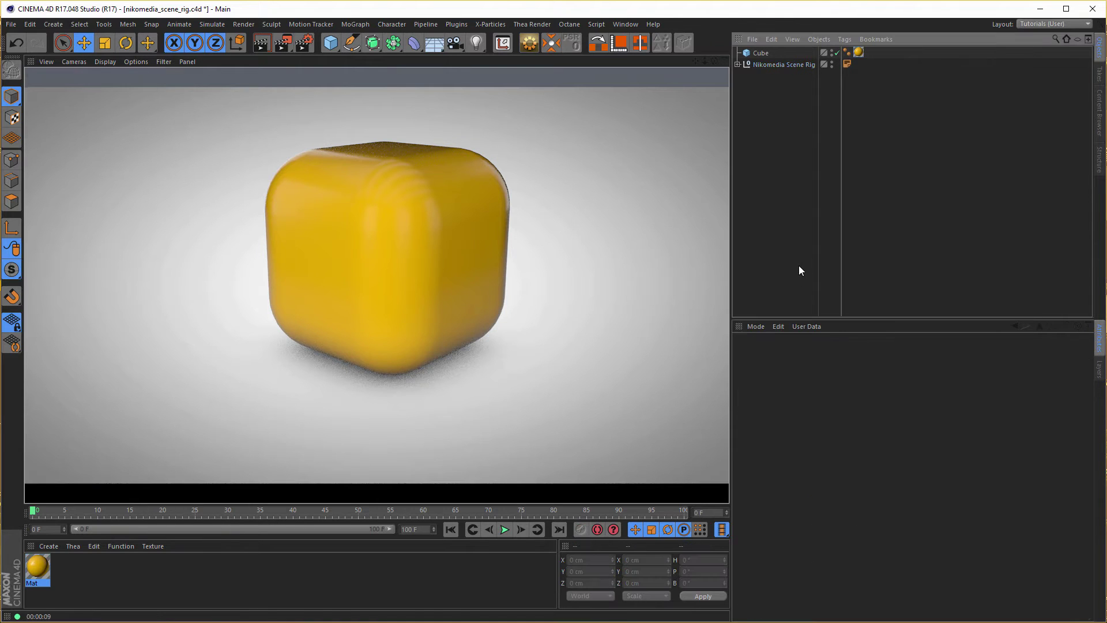
# Step: Make Low GI the active render setting and render a preview in the perspective view
pyautogui.click(304, 42)
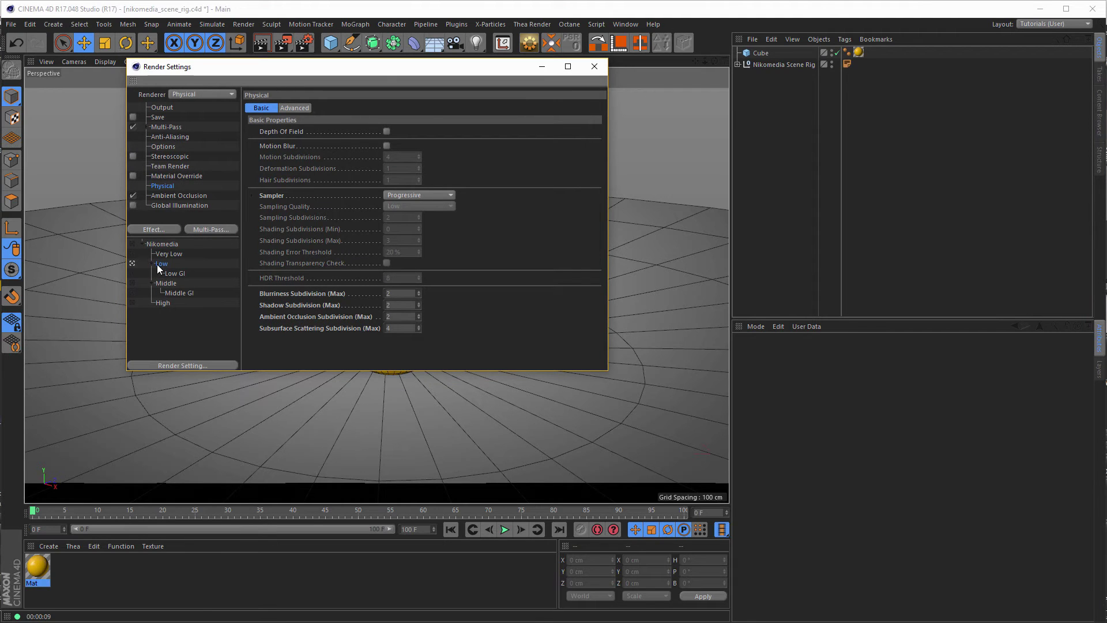
pyautogui.click(132, 273)
pyautogui.click(594, 66)
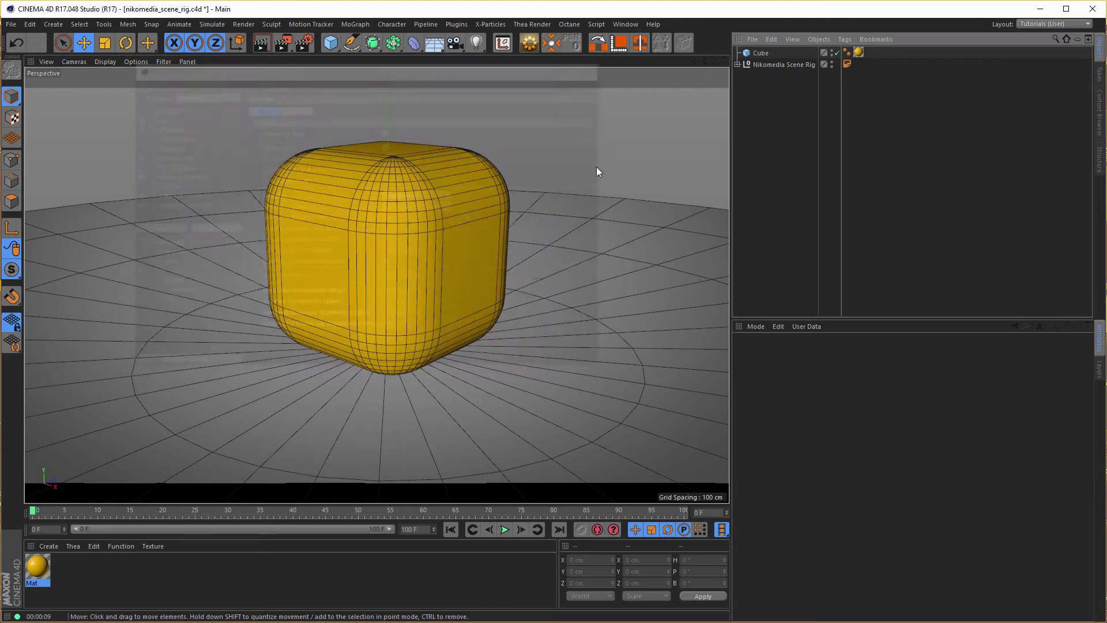
pyautogui.hotkey('ctrl', 'r')
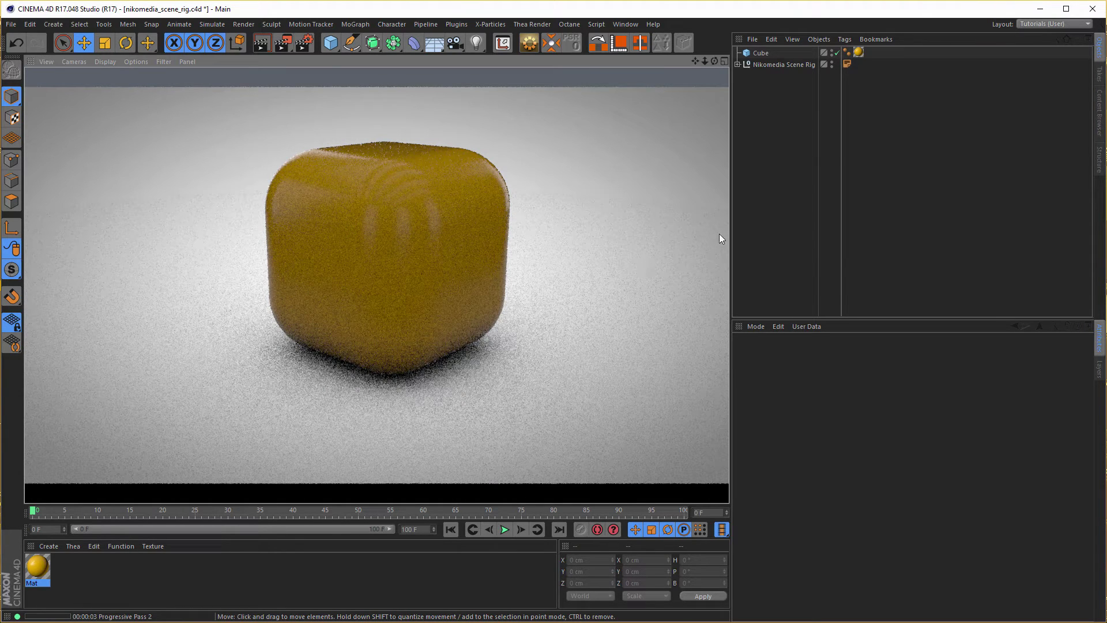
pyautogui.click(778, 247)
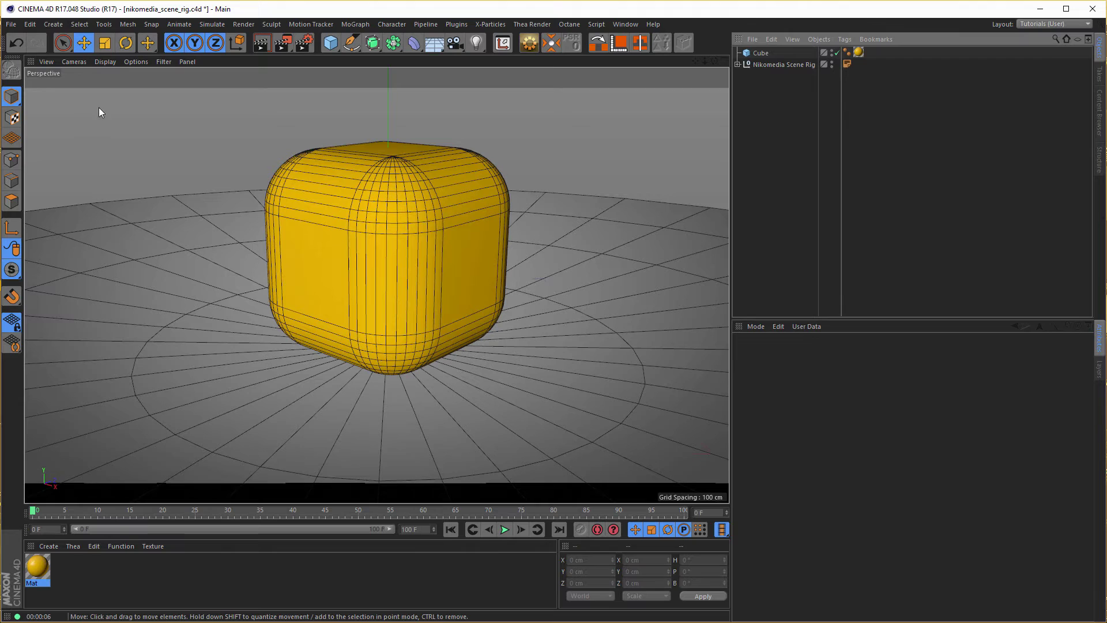
# Step: In the Low GI render setting, set the Physical sampler to Adaptive with Automatic sampling quality
pyautogui.click(304, 42)
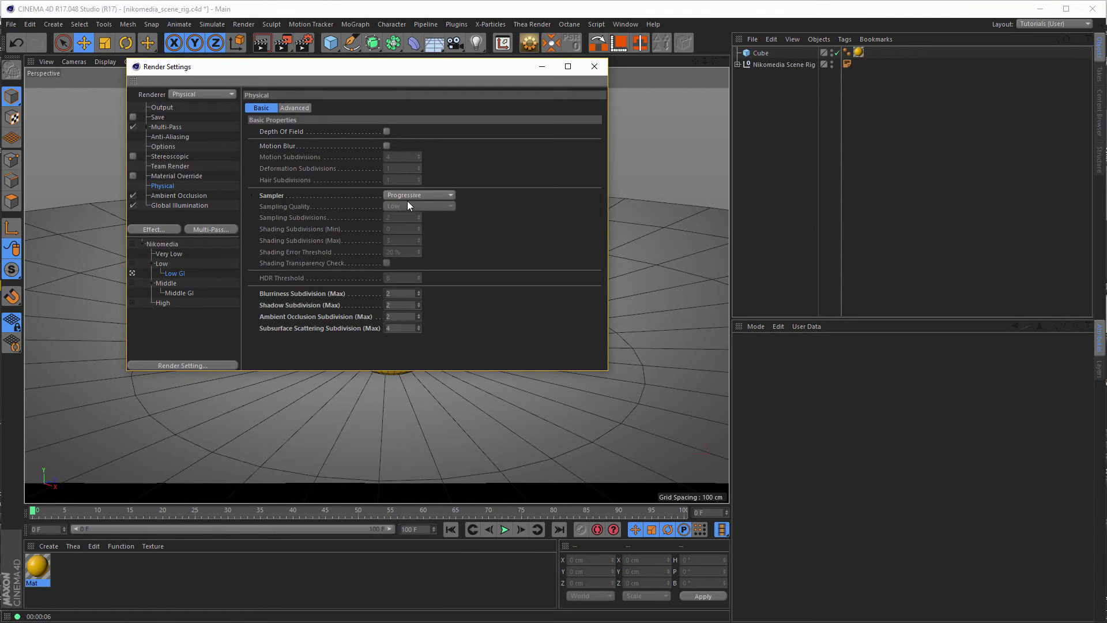
pyautogui.click(411, 195)
pyautogui.click(420, 218)
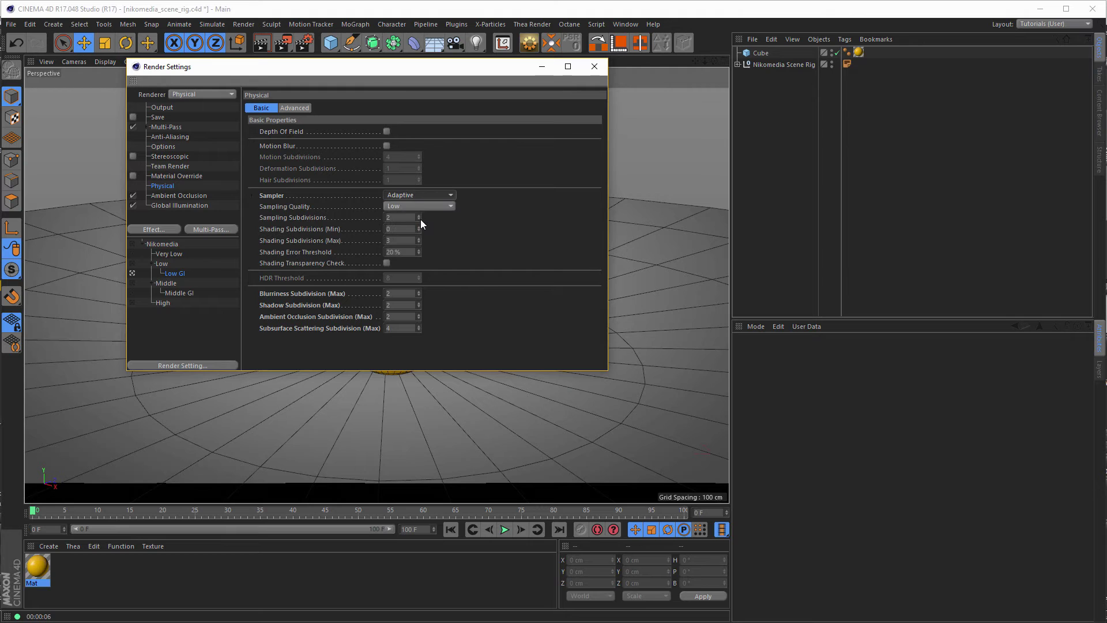
pyautogui.click(422, 202)
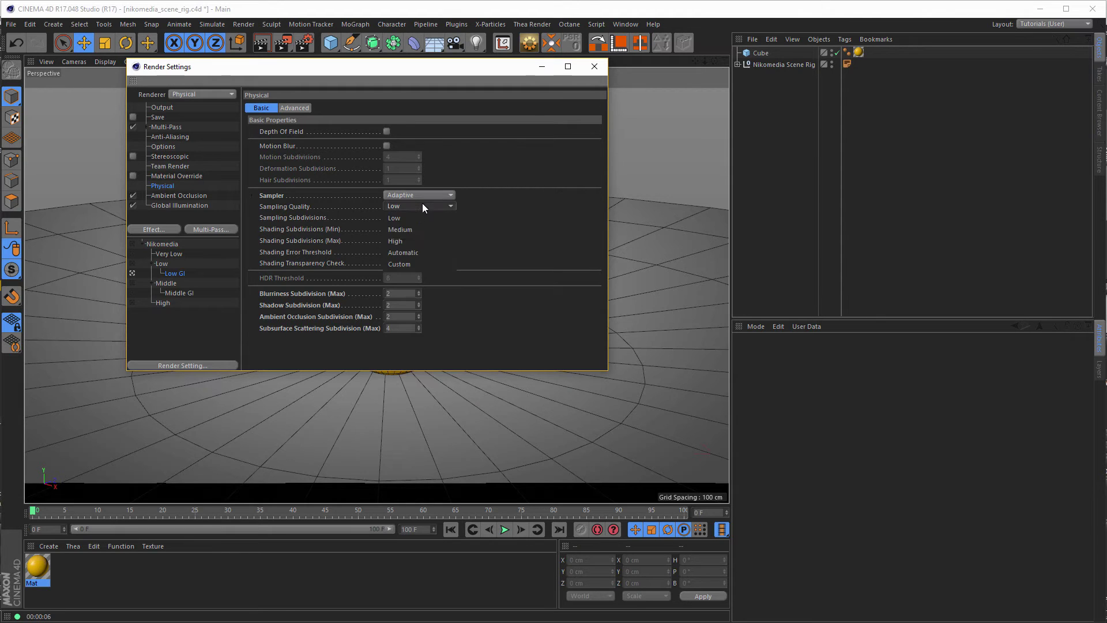
pyautogui.click(417, 249)
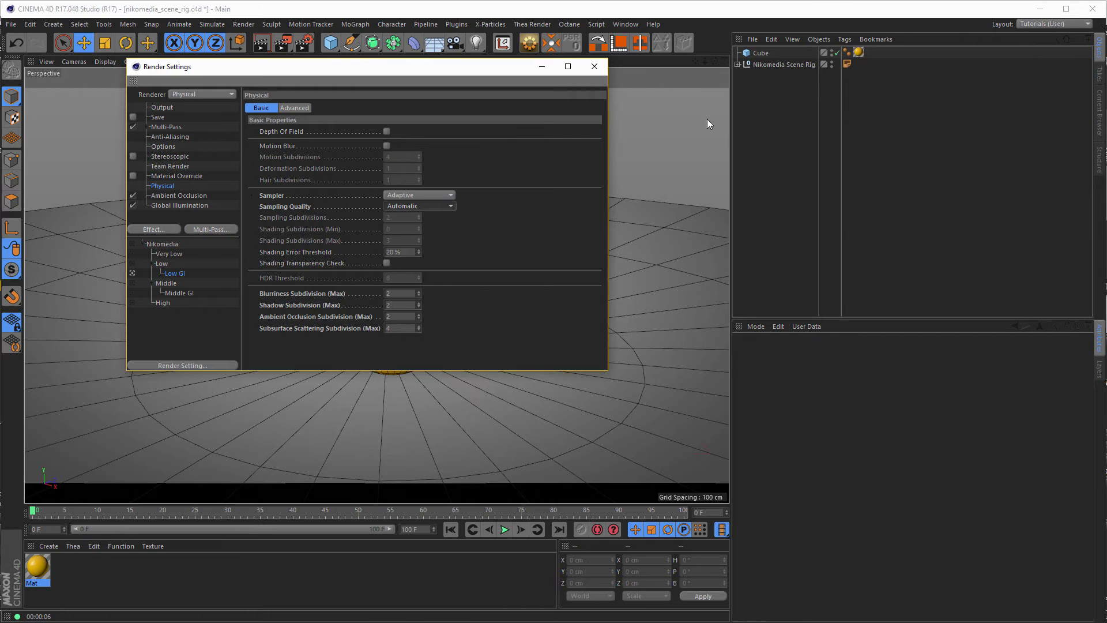
pyautogui.click(594, 67)
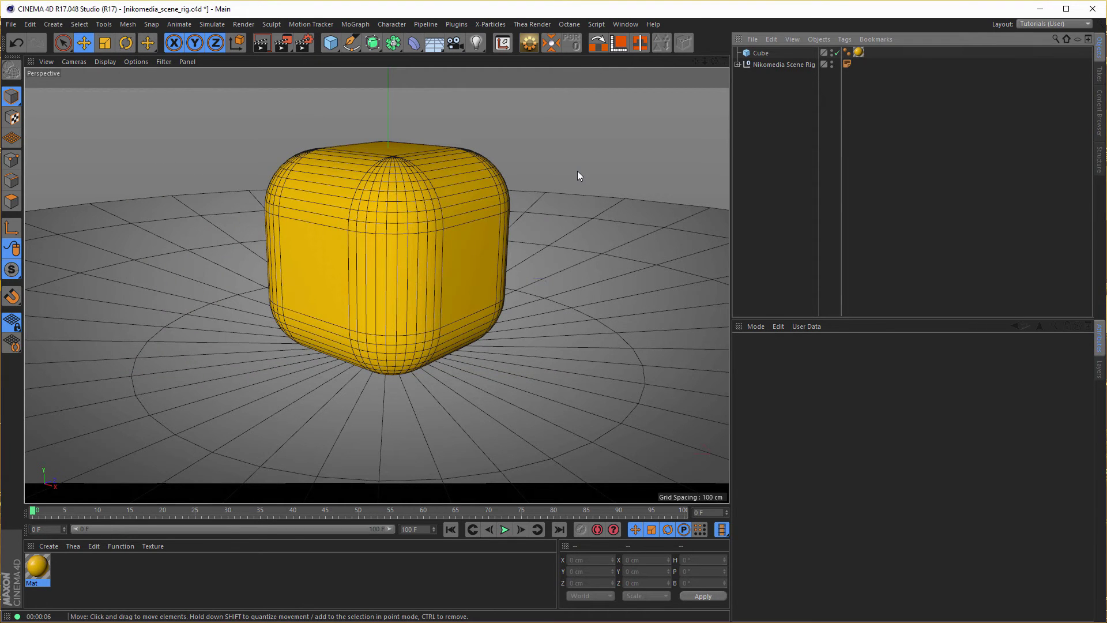
# Step: Render the scene to the Picture Viewer and delete all older images from its history
pyautogui.hotkey('shift', 'r')
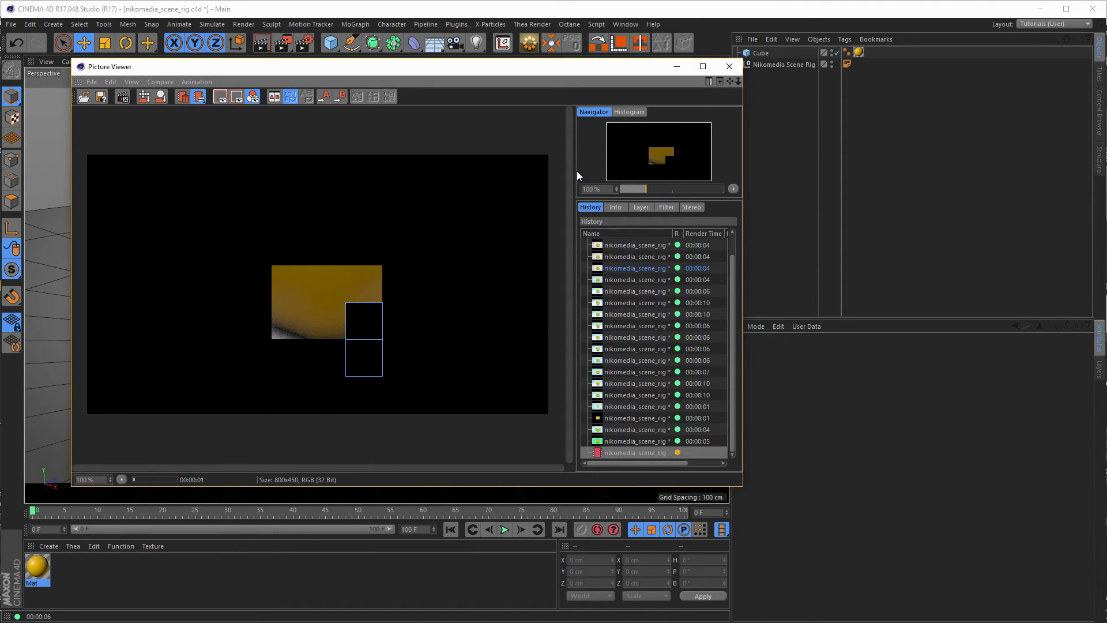
pyautogui.click(643, 442)
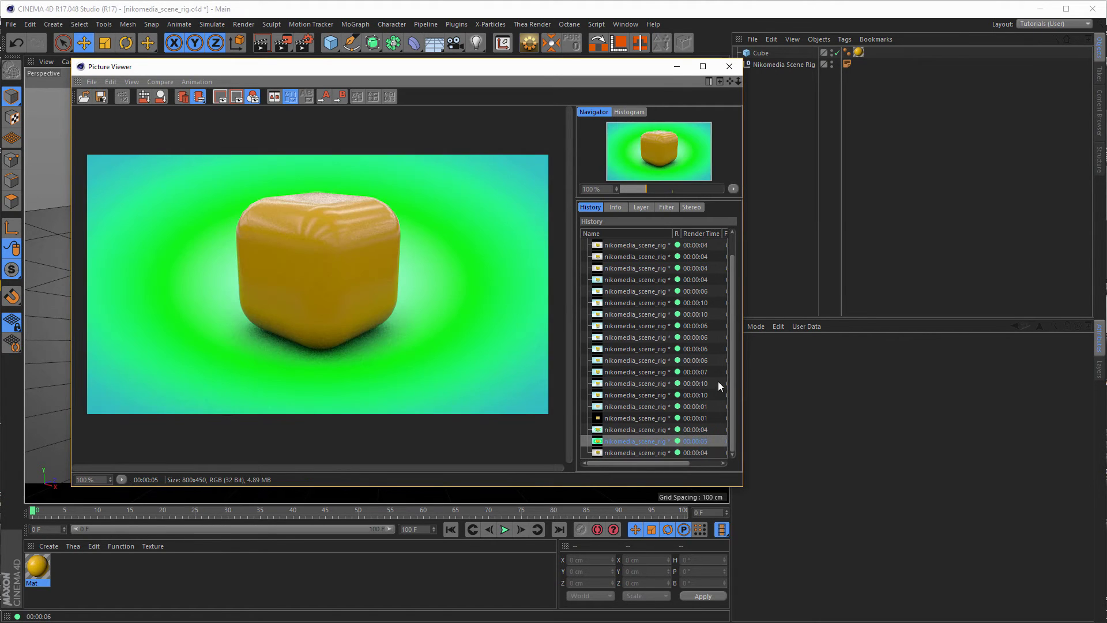
pyautogui.keyDown('shift'); pyautogui.click(659, 247); pyautogui.keyUp('shift')
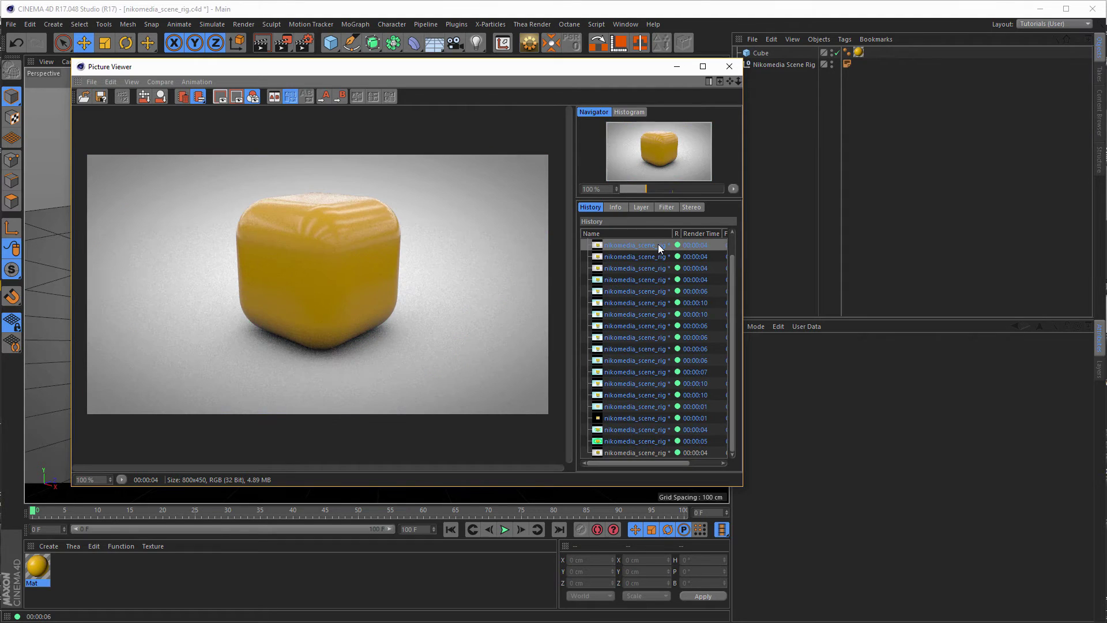
pyautogui.press('Delete')
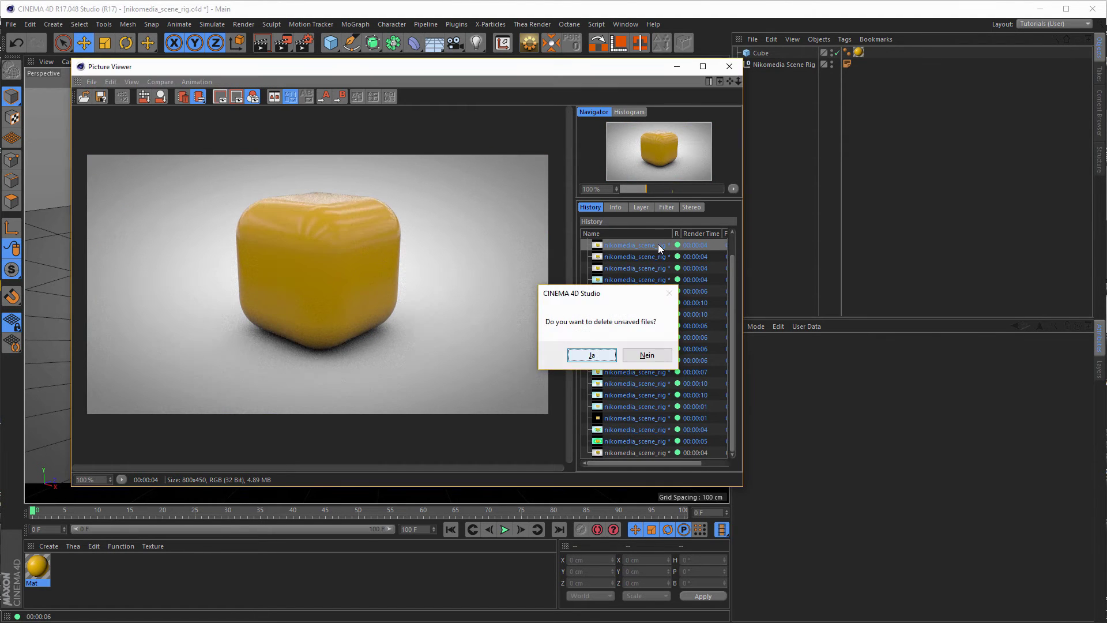
pyautogui.press('Return')
pyautogui.click(621, 244)
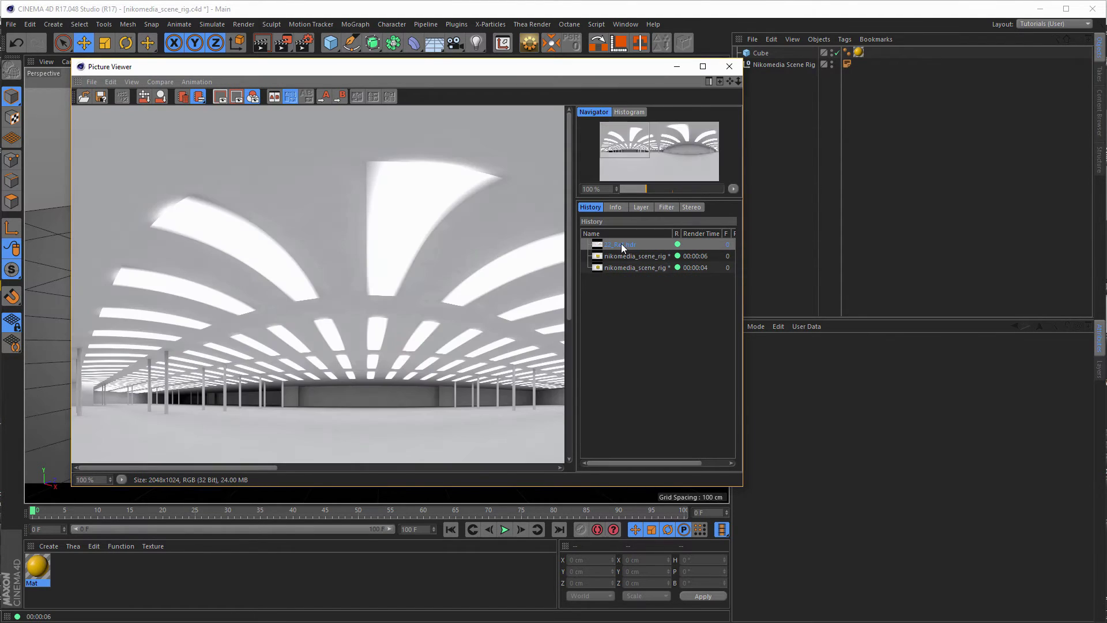
pyautogui.press('Delete')
pyautogui.press('Return')
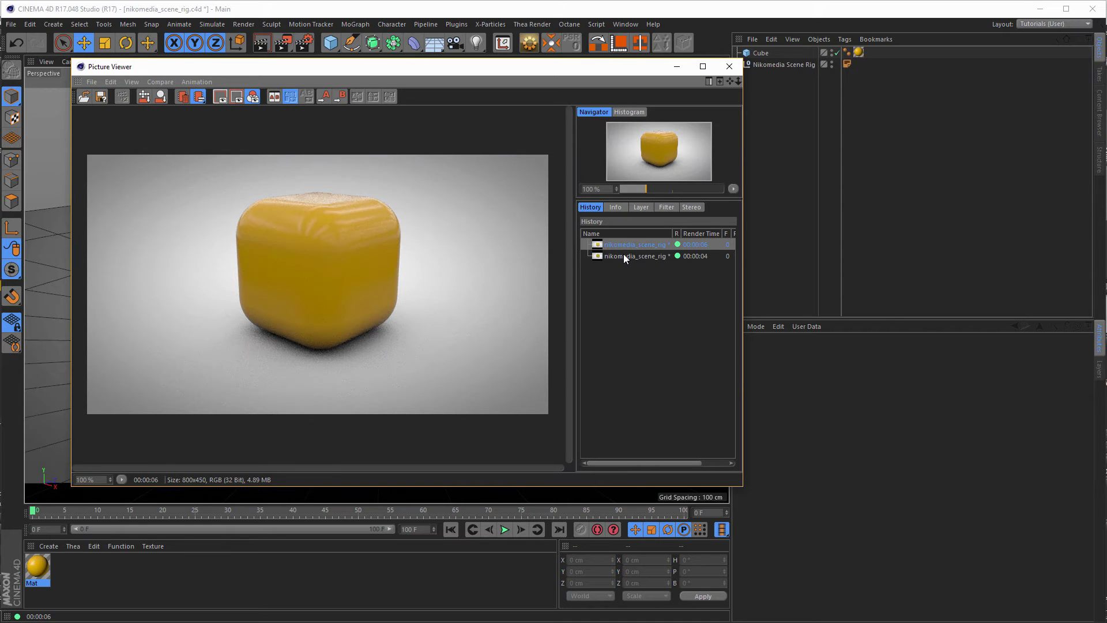
pyautogui.click(624, 254)
pyautogui.click(628, 242)
pyautogui.press('Delete')
pyautogui.press('Return')
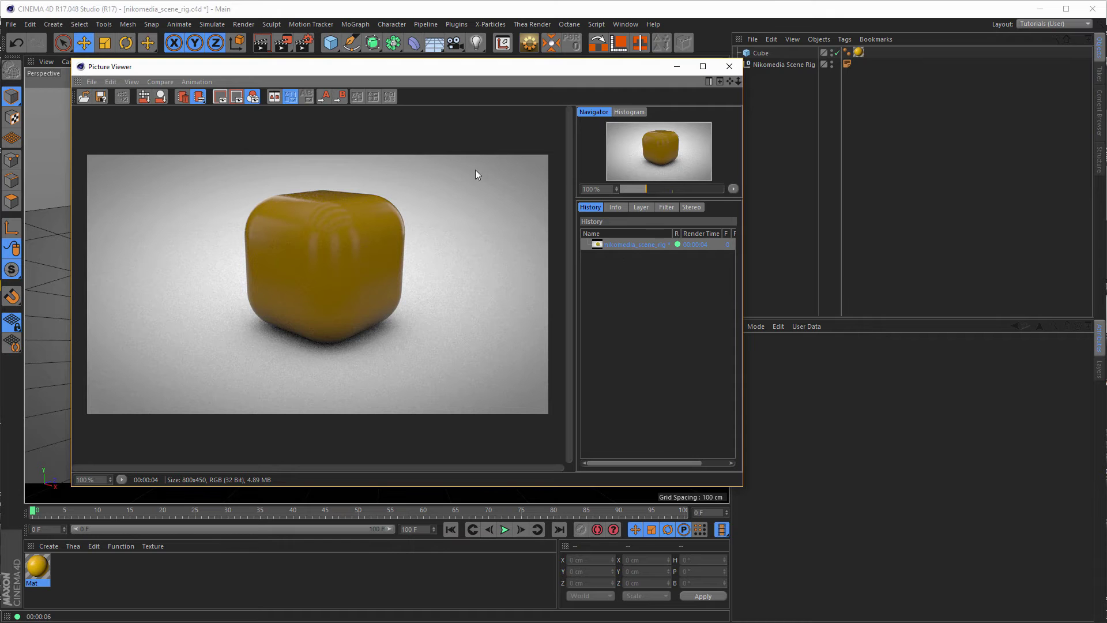
pyautogui.click(729, 67)
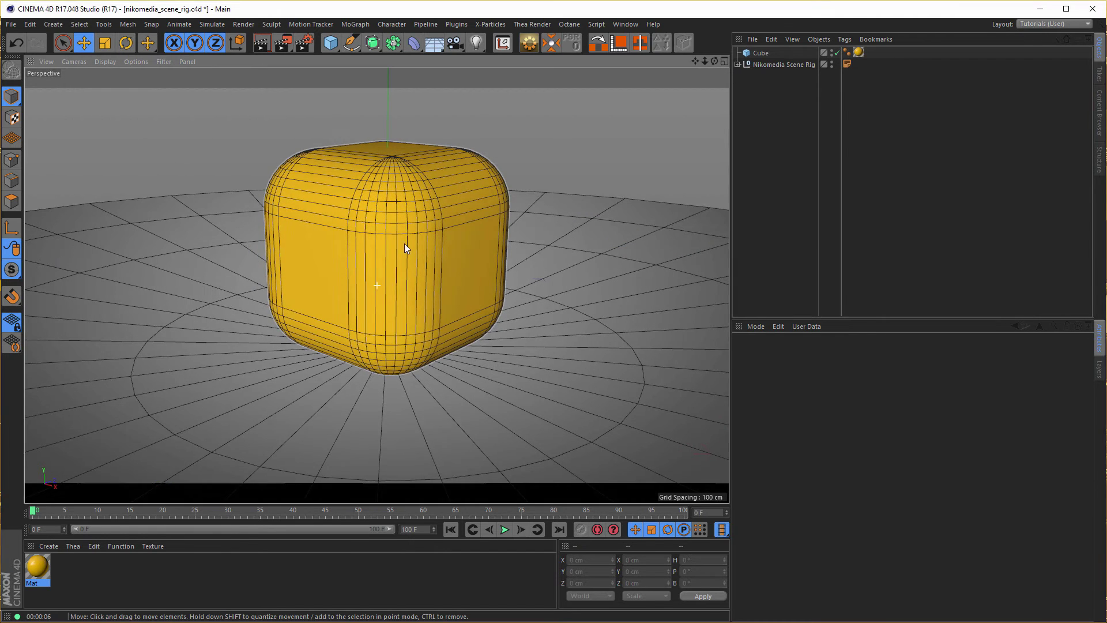
# Step: Load 22_Ref.hdr from Bridge as the Nikomedia Scene Rig's HDRI file without copying it to the project location
pyautogui.keyDown('alt'); pyautogui.moveTo(391, 257); pyautogui.dragTo(397, 250); pyautogui.keyUp('alt')
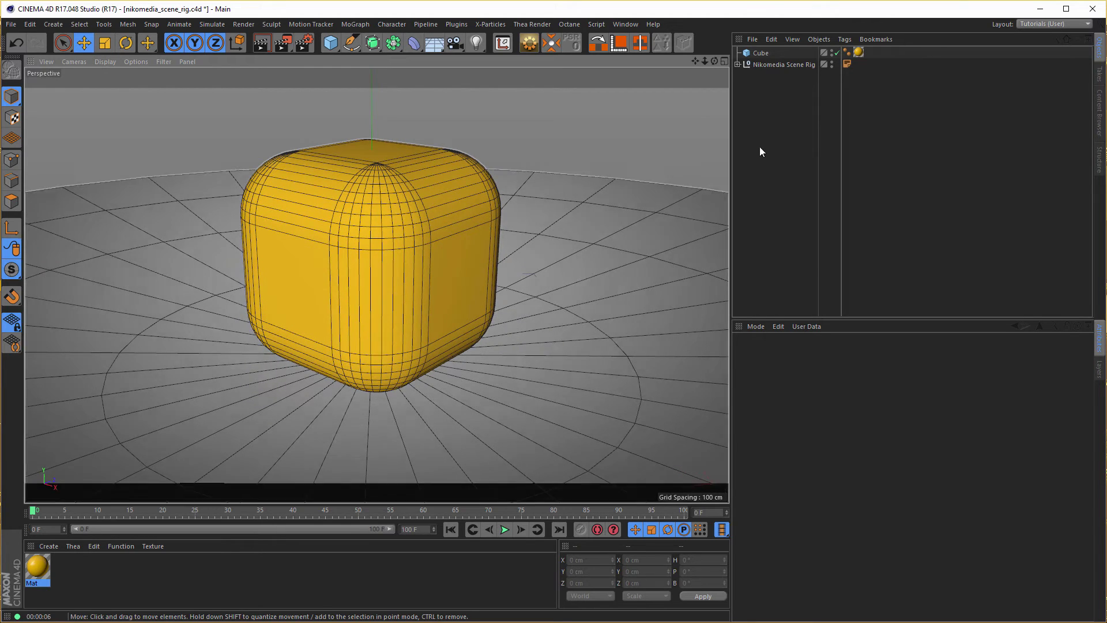
pyautogui.click(770, 64)
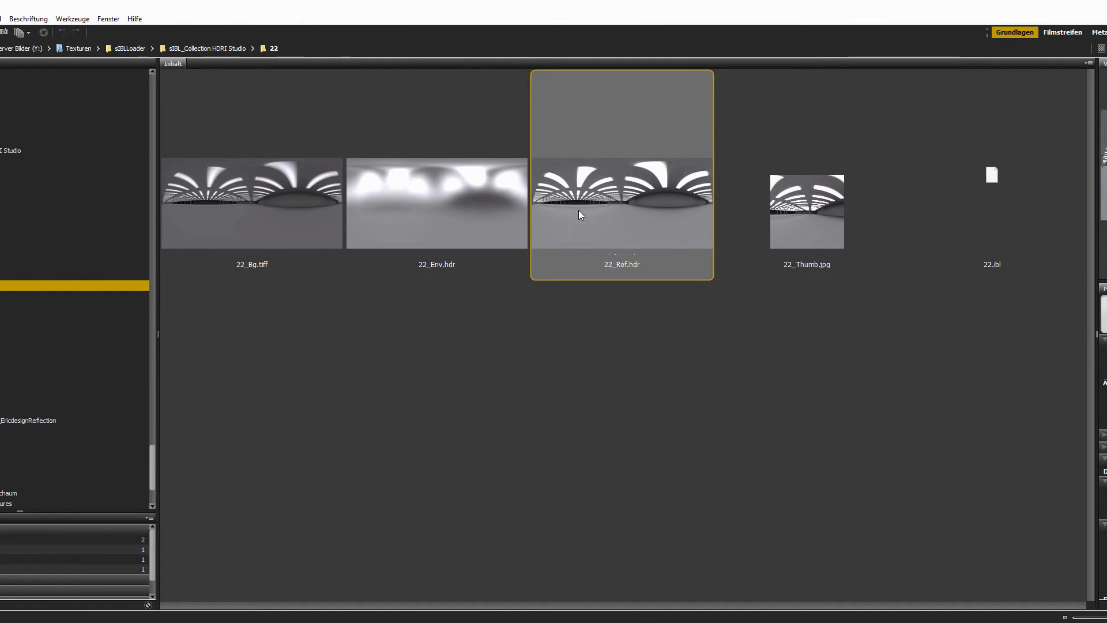
pyautogui.moveTo(579, 210)
pyautogui.mouseDown()
pyautogui.moveTo(596, 188)
pyautogui.moveTo(592, 199)
pyautogui.mouseUp()
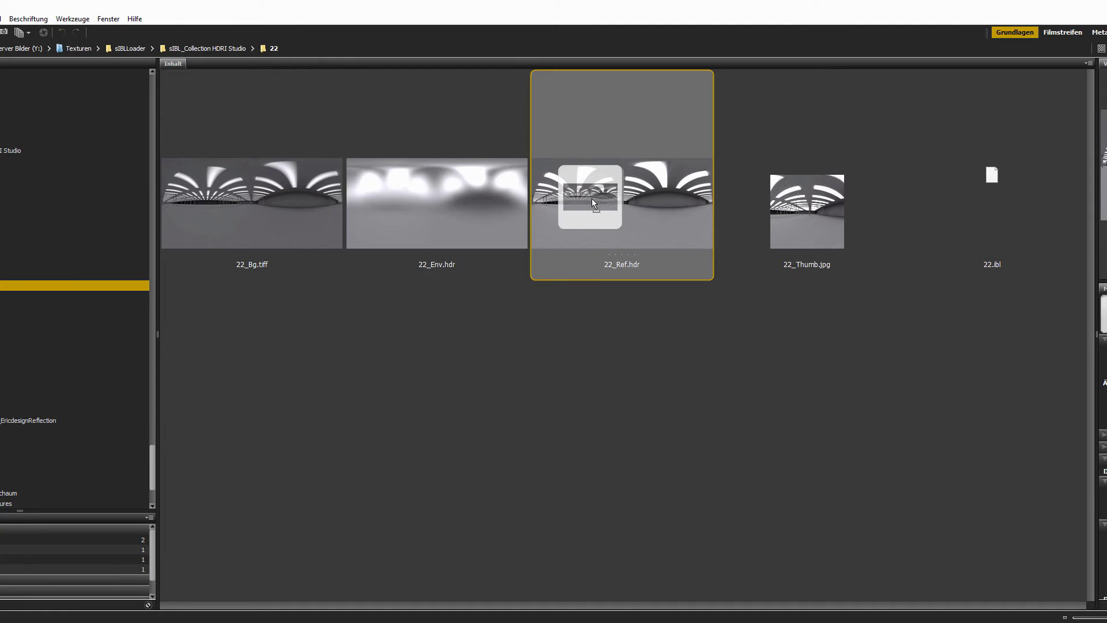
pyautogui.moveTo(608, 189); pyautogui.dragTo(903, 409)
pyautogui.hotkey('alt', 'Tab')
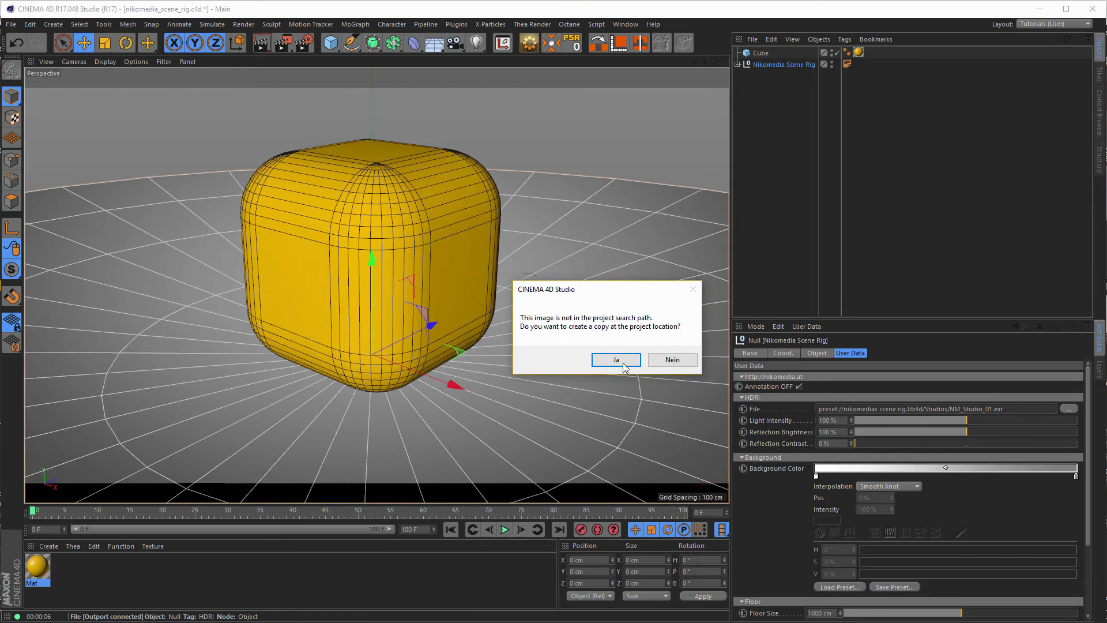
pyautogui.click(672, 361)
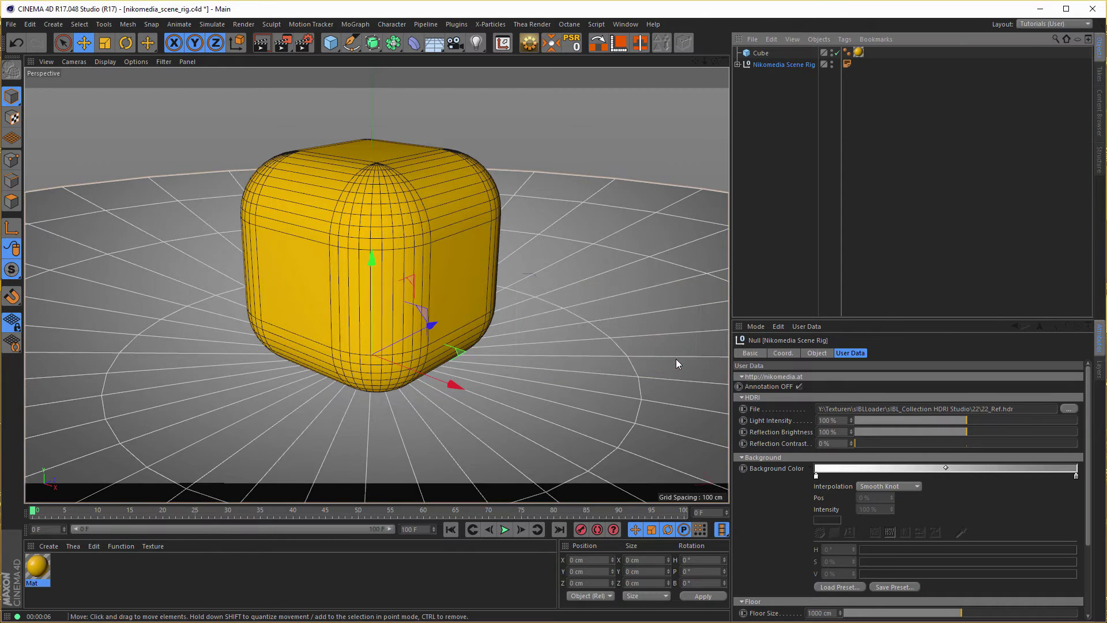
# Step: Examine the texture settings of the Reflection and GI Light materials inside the Nikomedia Scene Rig
pyautogui.click(737, 64)
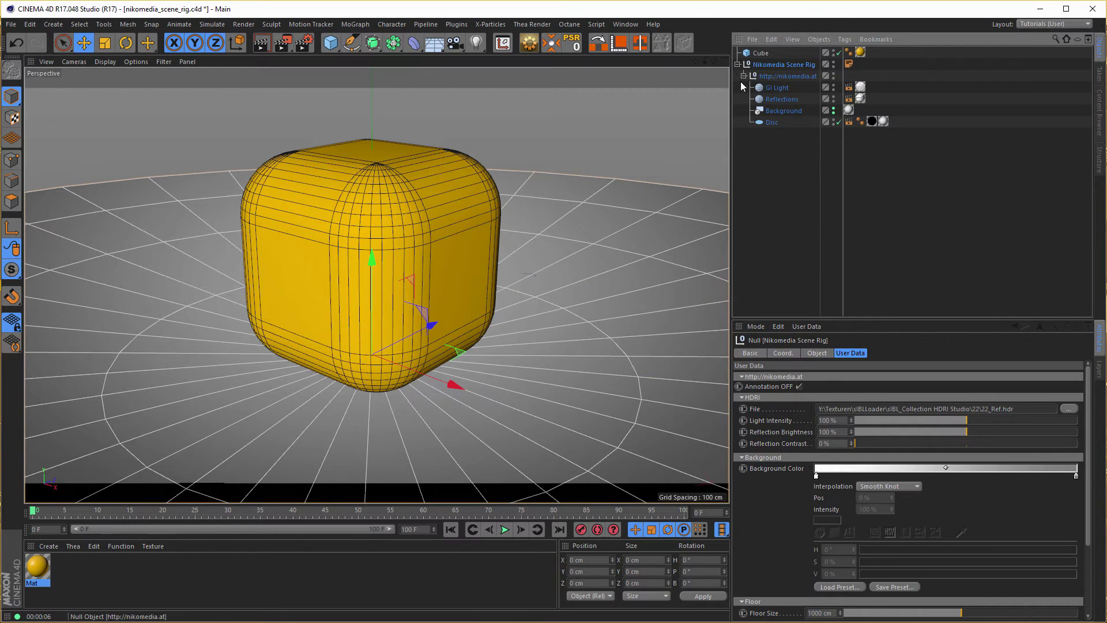
pyautogui.click(860, 99)
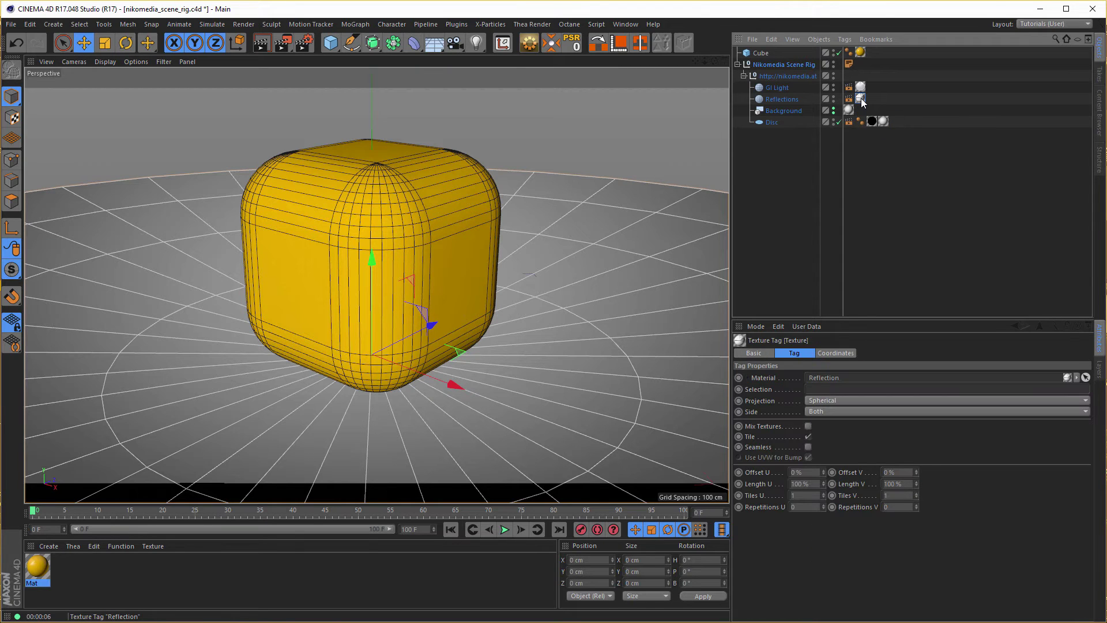
pyautogui.doubleClick(861, 100)
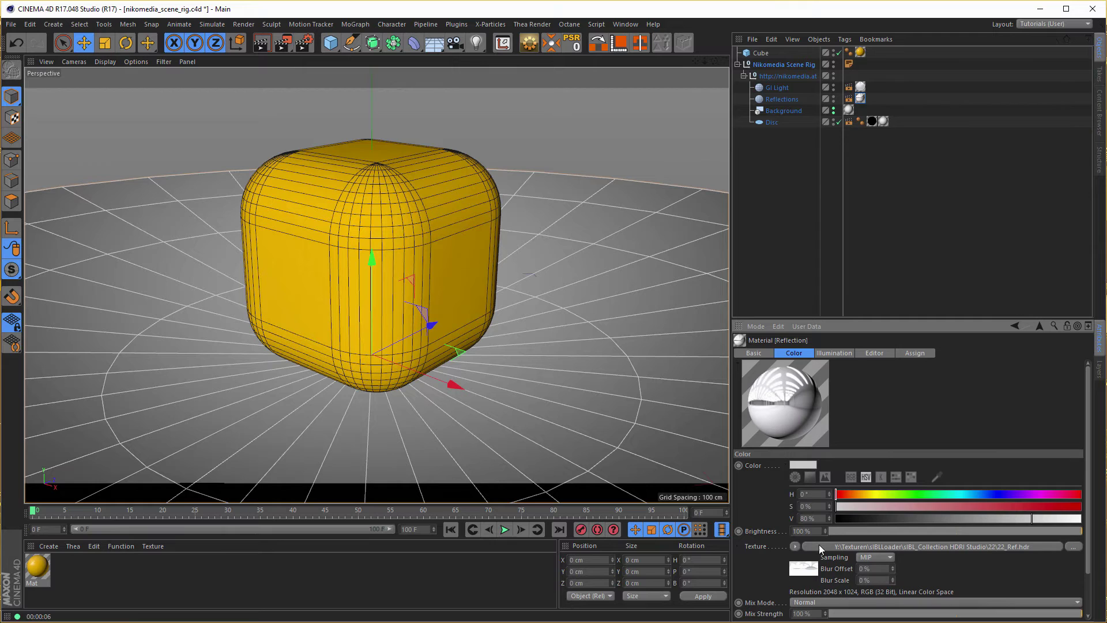
pyautogui.doubleClick(860, 87)
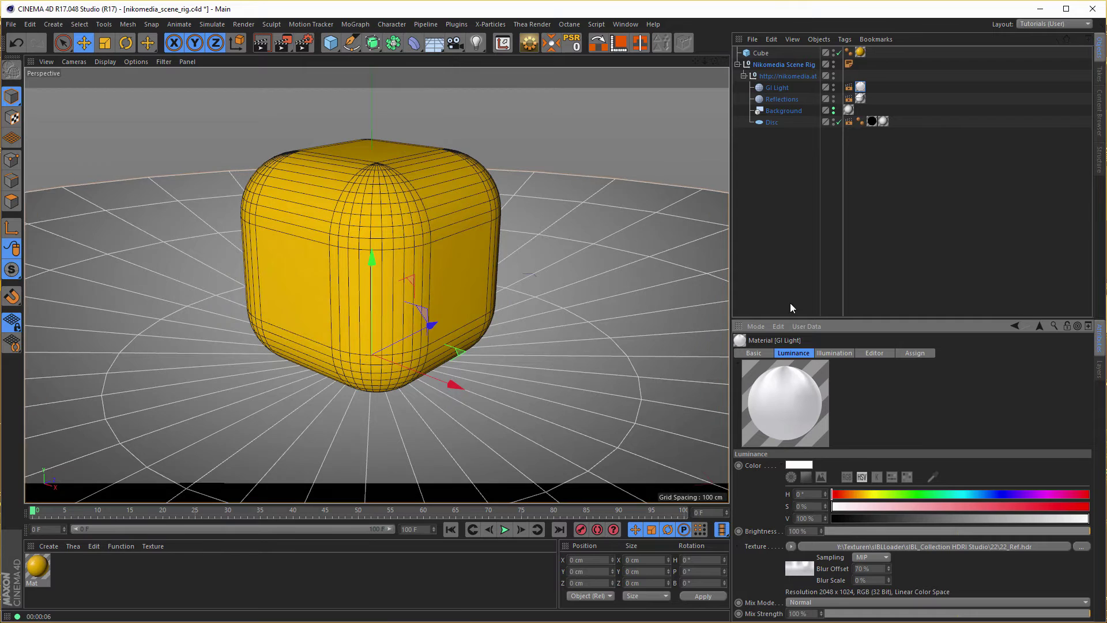
pyautogui.click(738, 64)
# Step: Render the scene with the 22_Ref.hdr lighting to the Picture Viewer, keeping the rig's user data in view
pyautogui.click(761, 65)
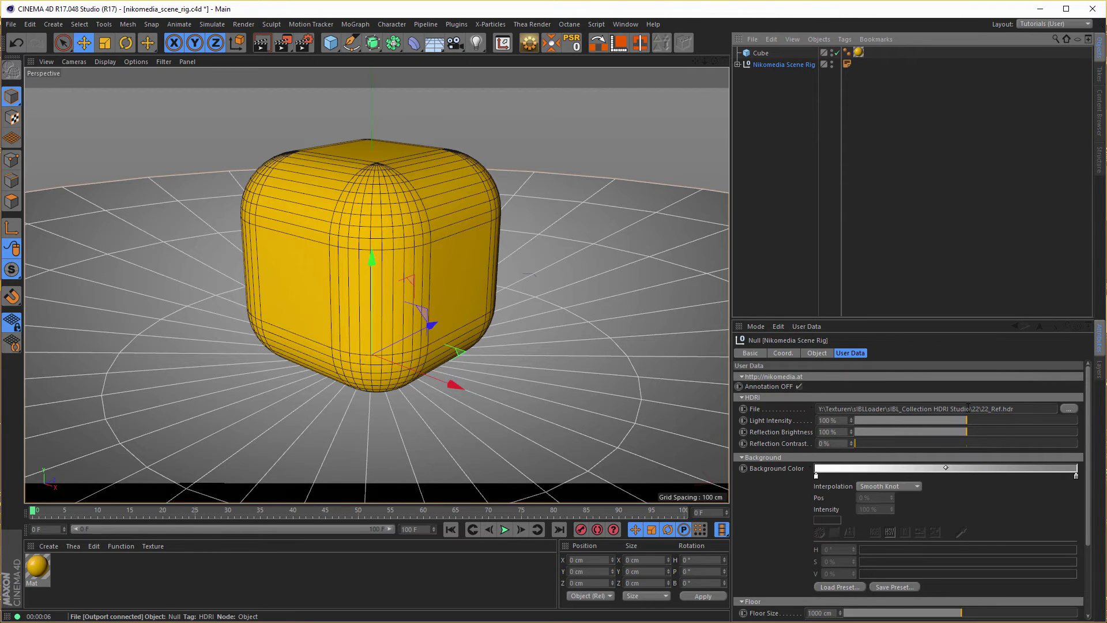
pyautogui.hotkey('shift', 'r')
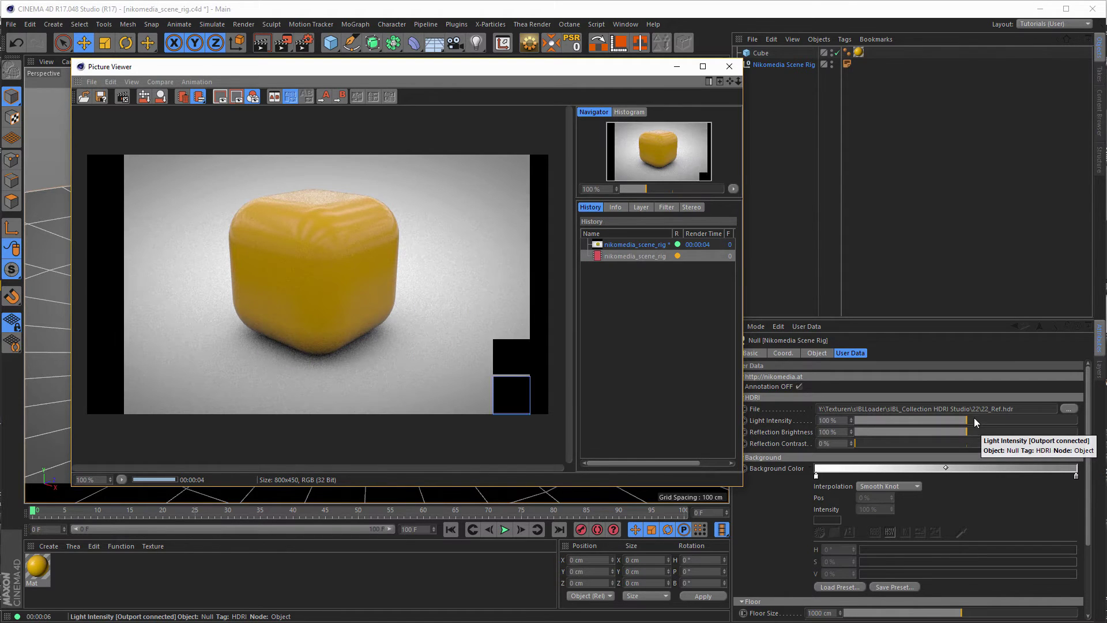
pyautogui.moveTo(617, 71); pyautogui.dragTo(593, 76)
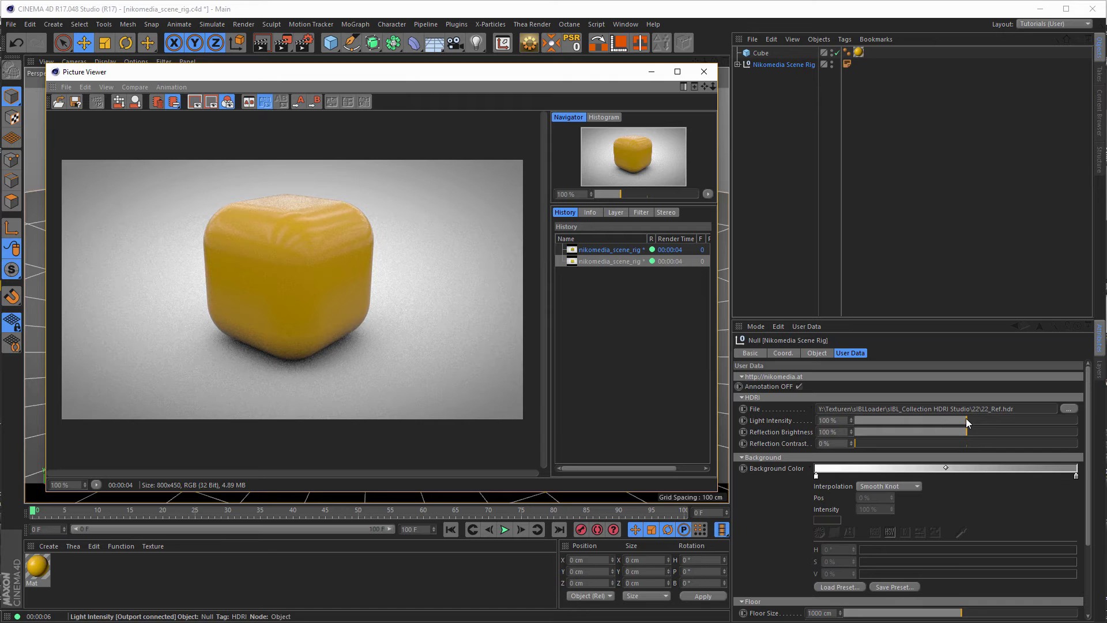
# Step: Raise the rig's Light Intensity to 144% and render the scene to the Picture Viewer for comparison
pyautogui.moveTo(966, 417); pyautogui.dragTo(994, 419)
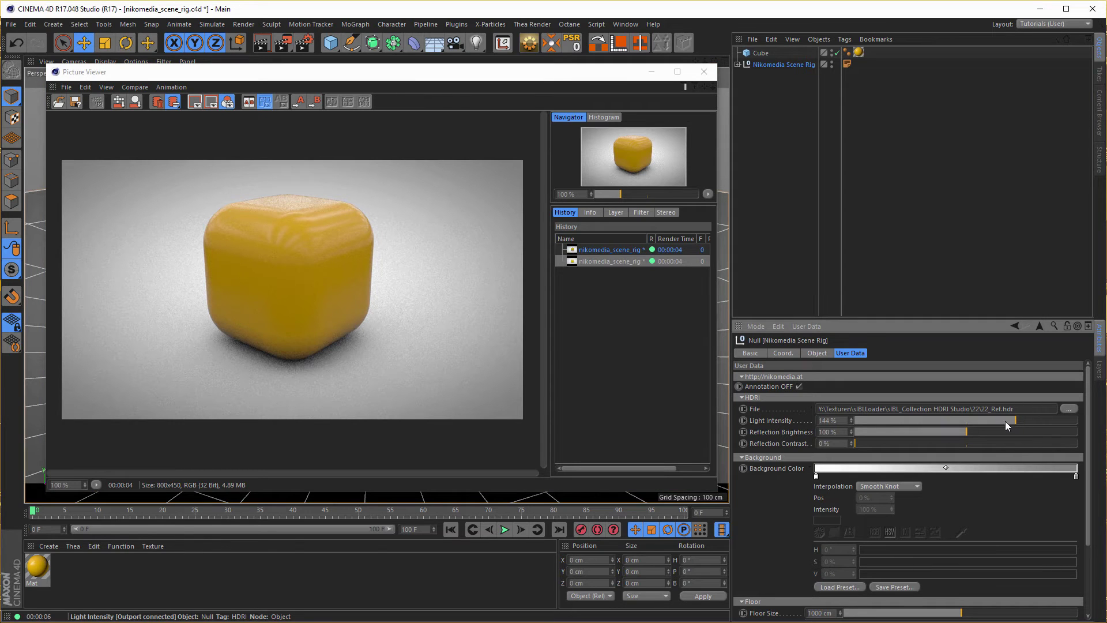
pyautogui.hotkey('shift', 'r')
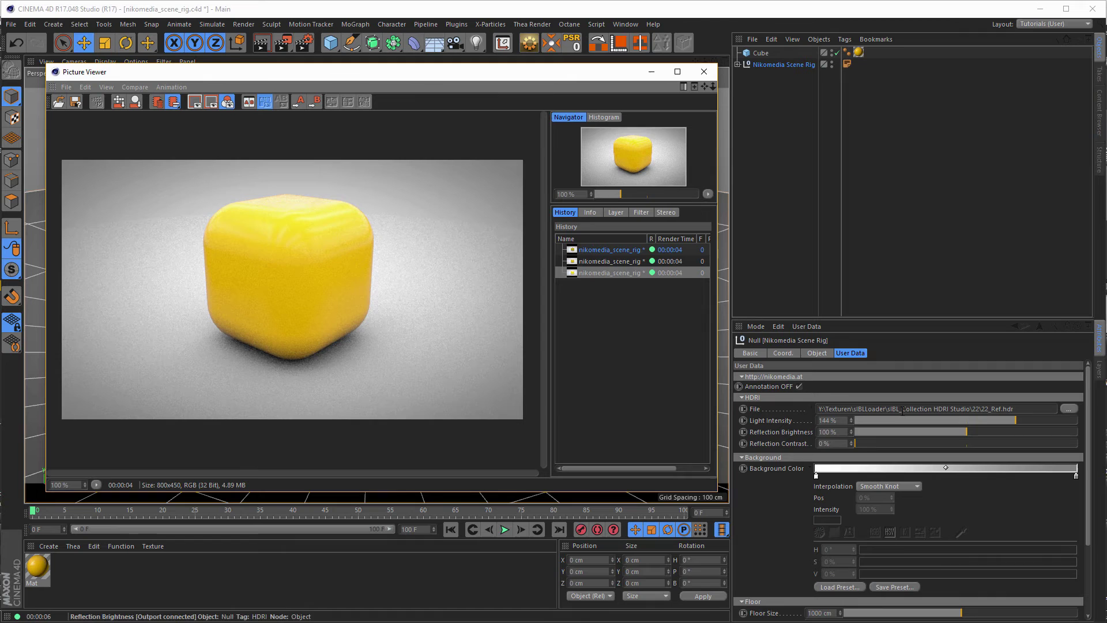
pyautogui.click(593, 272)
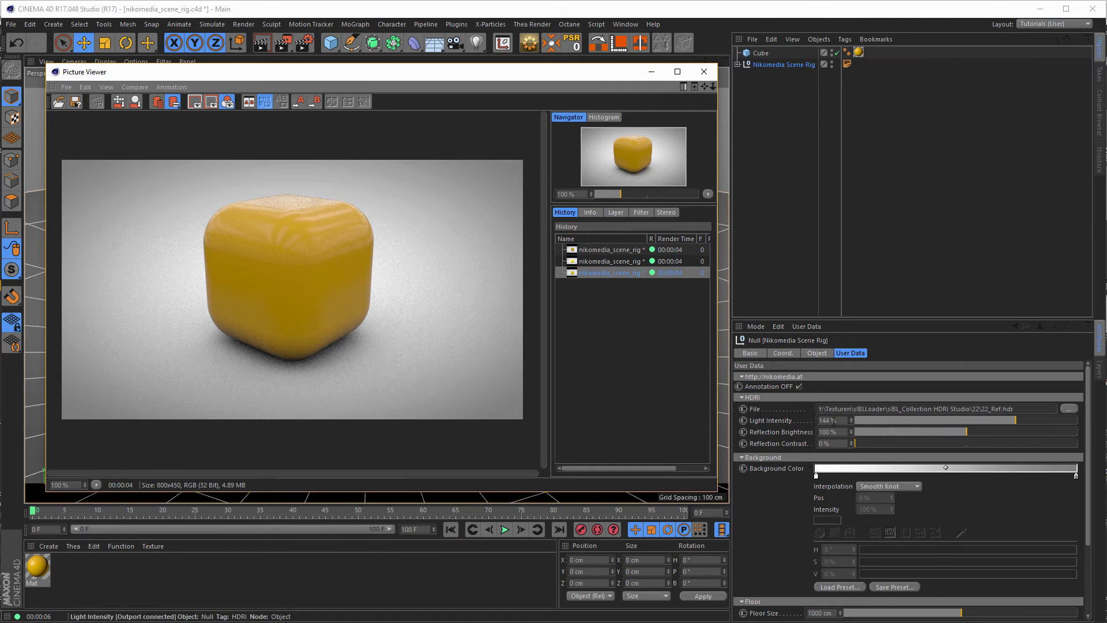
# Step: Reset Light Intensity to 100% and render the scene with Reflection Brightness at 167%
pyautogui.click(830, 420)
pyautogui.write('100')
pyautogui.press('Return')
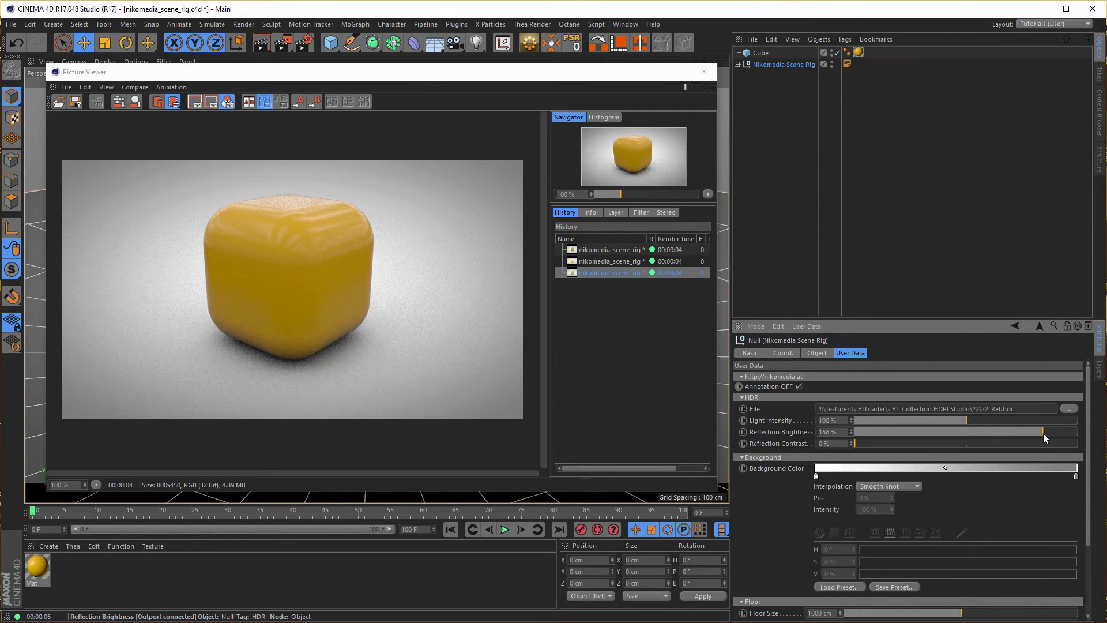
pyautogui.hotkey('shift', 'r')
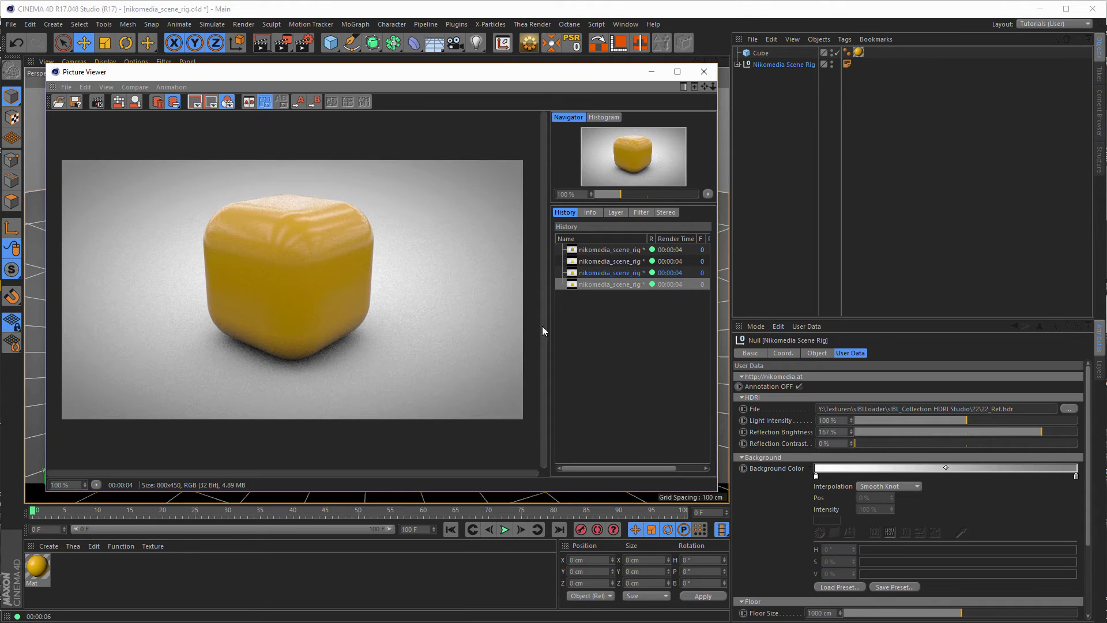
# Step: Compare the reflections on the cube between the two latest renders in the Picture Viewer history
pyautogui.click(600, 274)
pyautogui.click(597, 283)
pyautogui.click(600, 275)
pyautogui.click(596, 285)
pyautogui.click(599, 275)
pyautogui.click(597, 283)
pyautogui.click(603, 274)
pyautogui.click(598, 284)
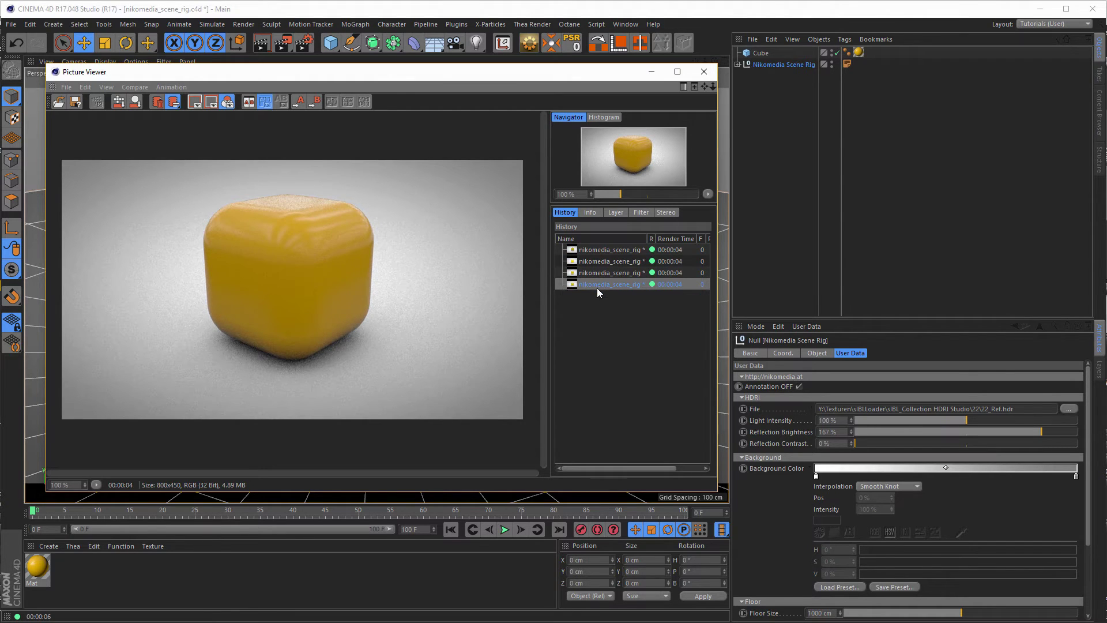
# Step: Reset Reflection Brightness to 100%, and render with Reflection Contrast at 51% for comparison with the previous image
pyautogui.click(830, 432)
pyautogui.write('100')
pyautogui.press('Return')
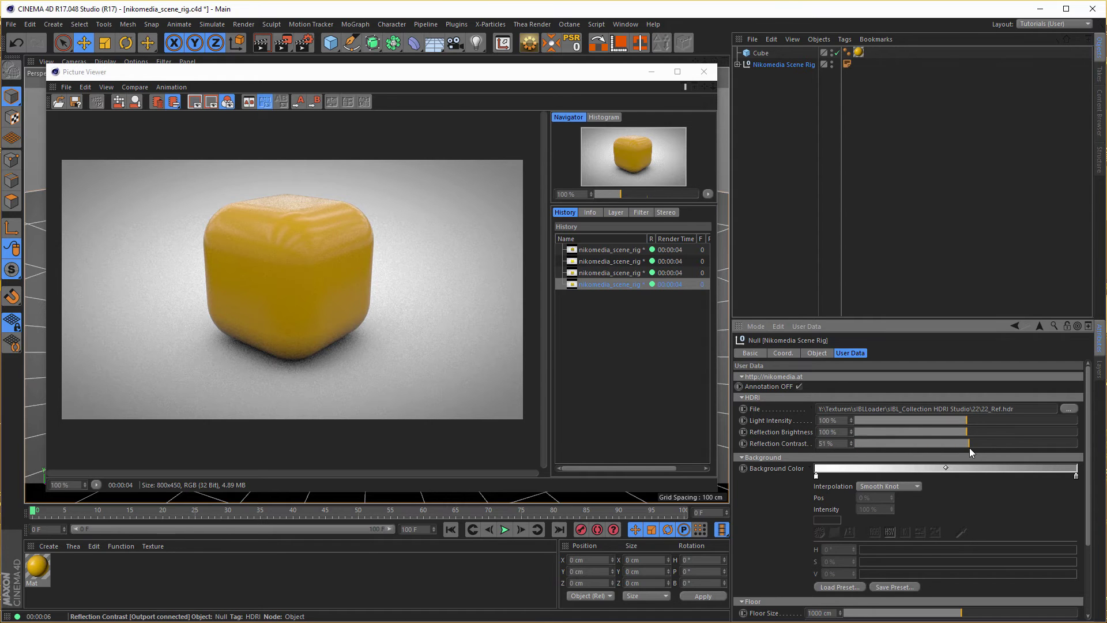
pyautogui.hotkey('shift', 'r')
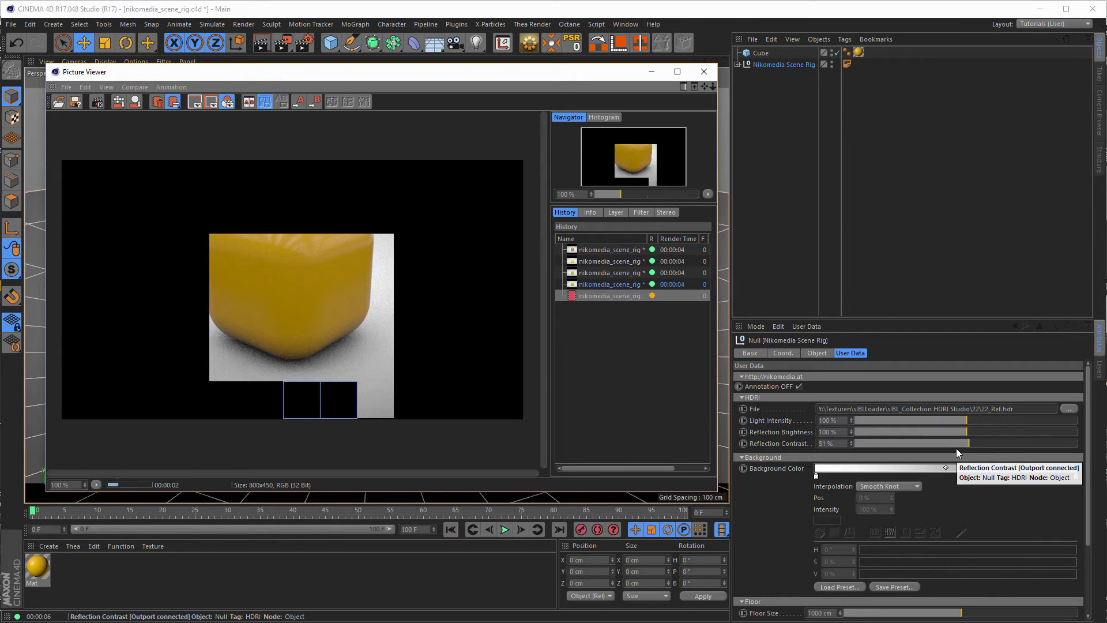
pyautogui.click(590, 284)
pyautogui.click(590, 294)
pyautogui.click(590, 286)
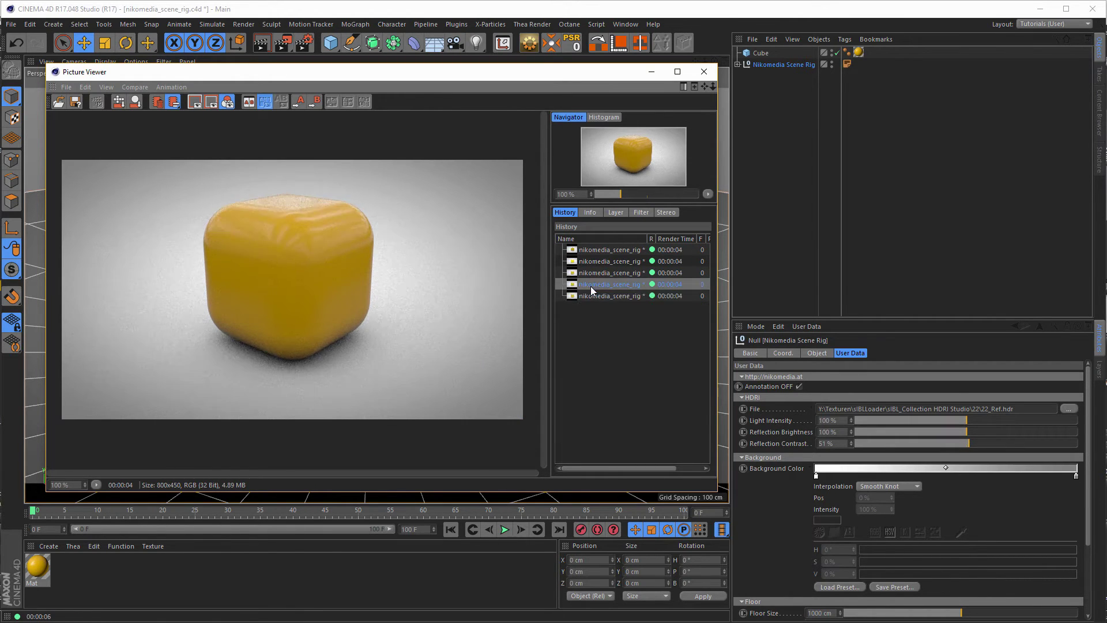
pyautogui.click(591, 292)
# Step: Render the scene with Reflection Contrast at 100% and compare the image with the earlier renders
pyautogui.moveTo(984, 445); pyautogui.dragTo(1077, 444)
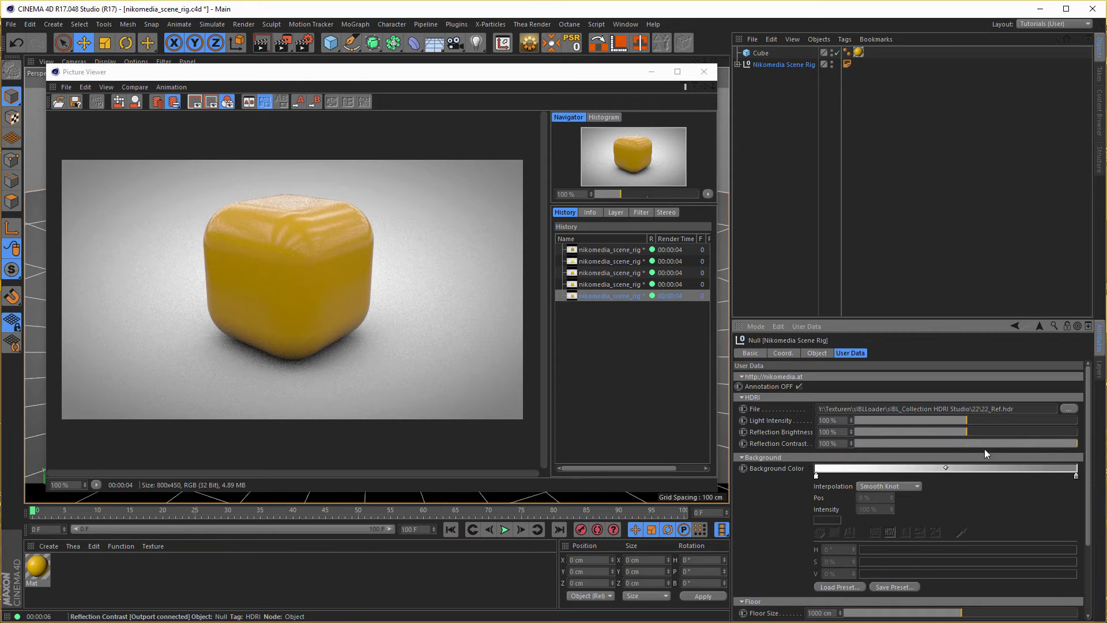
pyautogui.hotkey('shift', 'r')
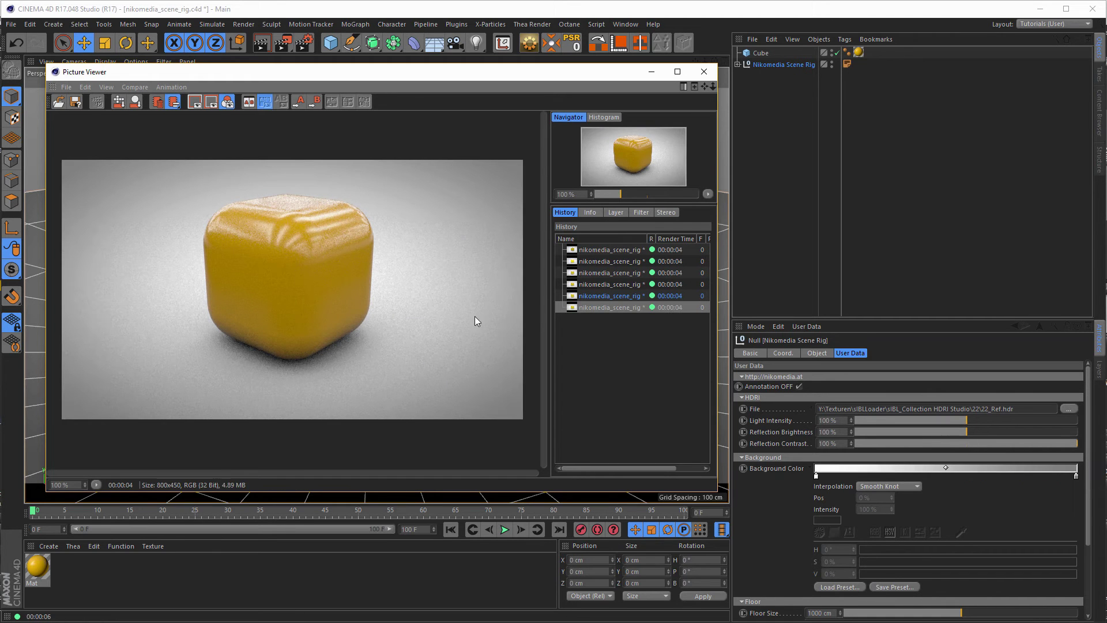
pyautogui.click(628, 285)
pyautogui.click(608, 310)
pyautogui.click(604, 300)
pyautogui.click(600, 306)
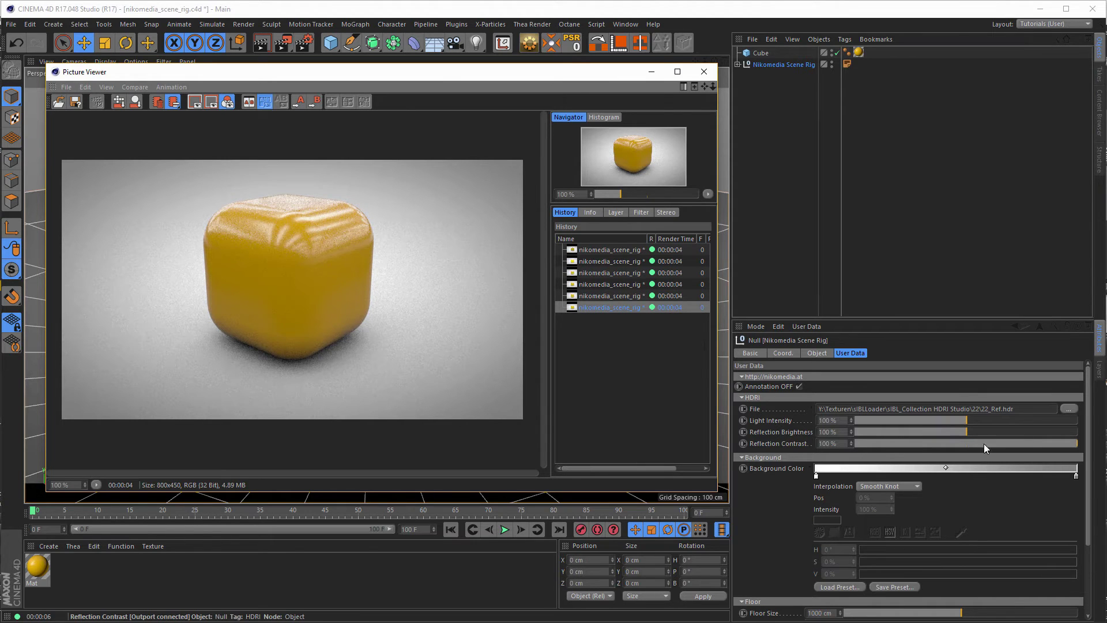
# Step: Reset Reflection Contrast to 0% and close the Picture Viewer after a last comparison of the renders
pyautogui.moveTo(957, 443); pyautogui.dragTo(855, 443)
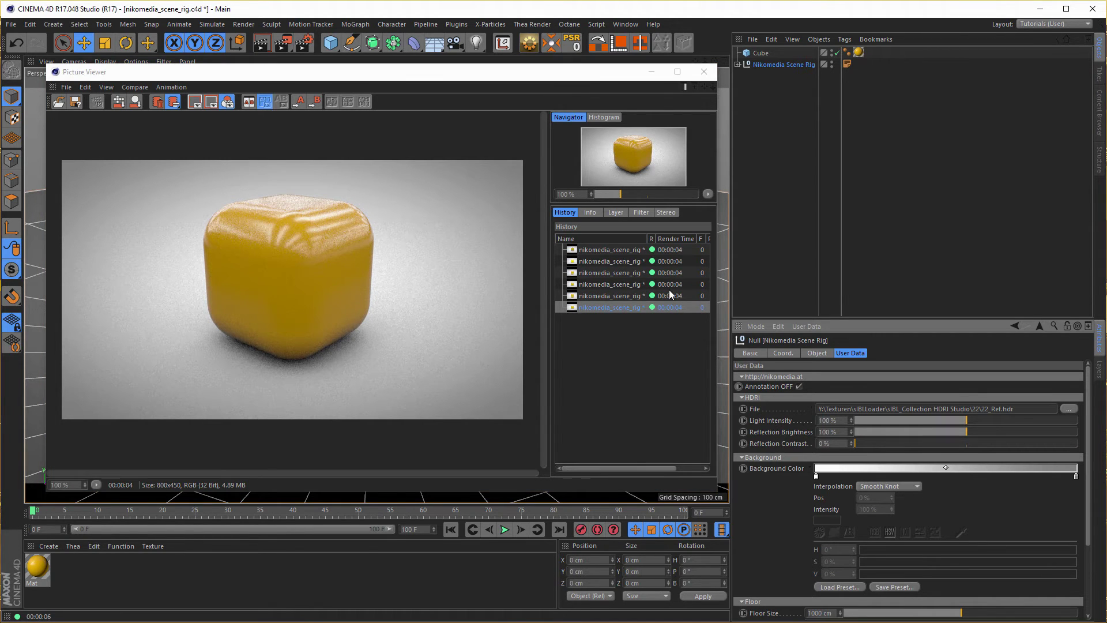
pyautogui.click(592, 289)
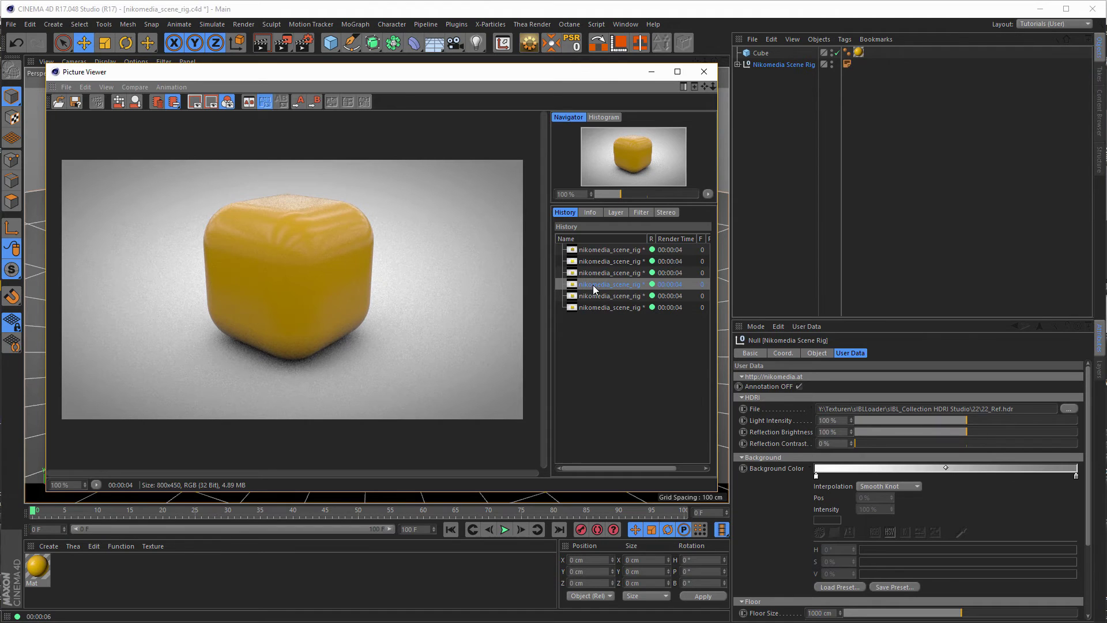
pyautogui.click(606, 311)
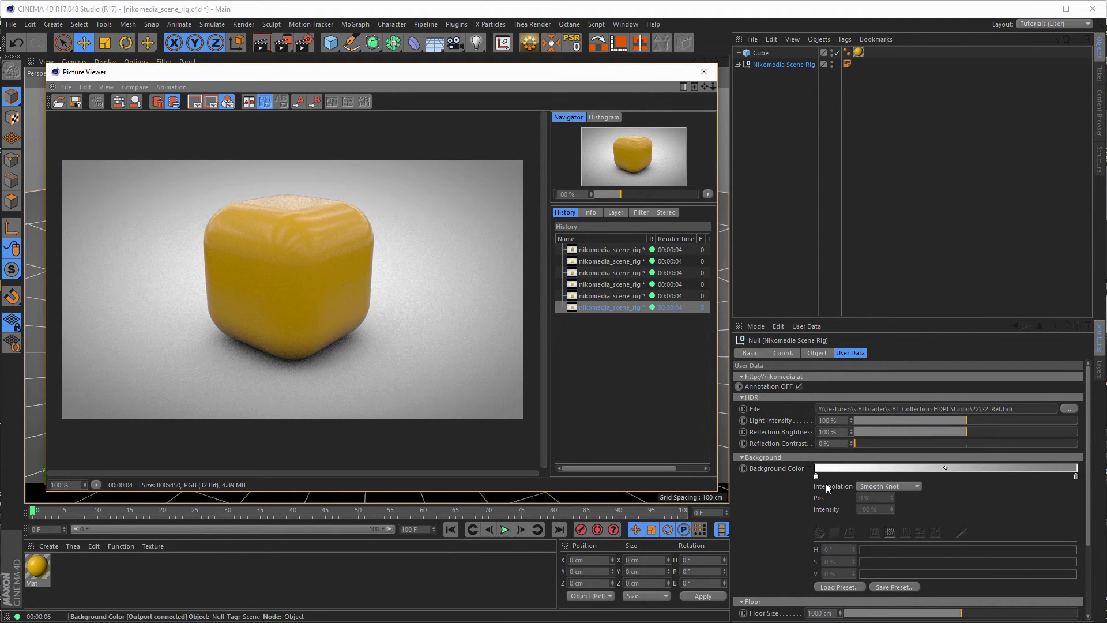
pyautogui.click(704, 73)
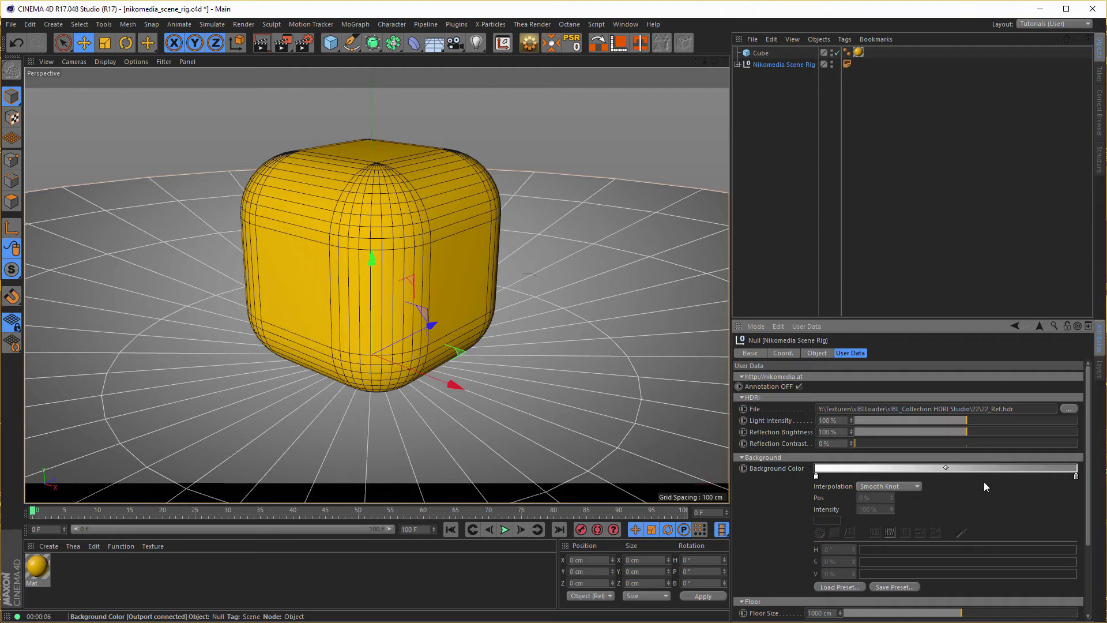
# Step: Expand the Background Color gradient and set its first knot to light turquoise with hue 177°, saturation 30% and value 100%
pyautogui.click(810, 468)
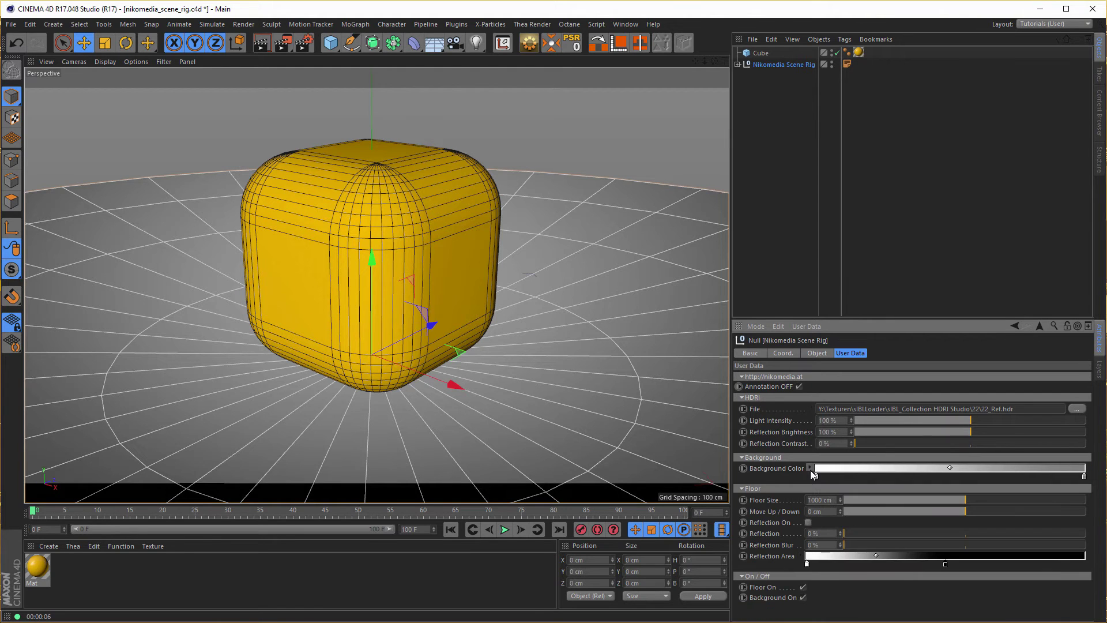
pyautogui.click(810, 469)
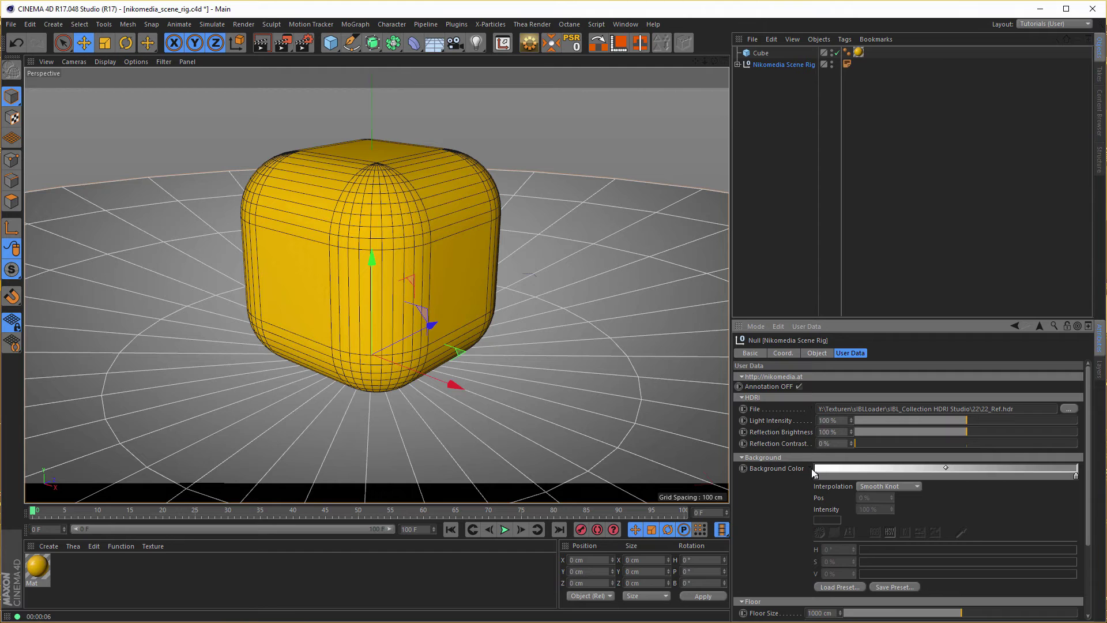
pyautogui.click(810, 467)
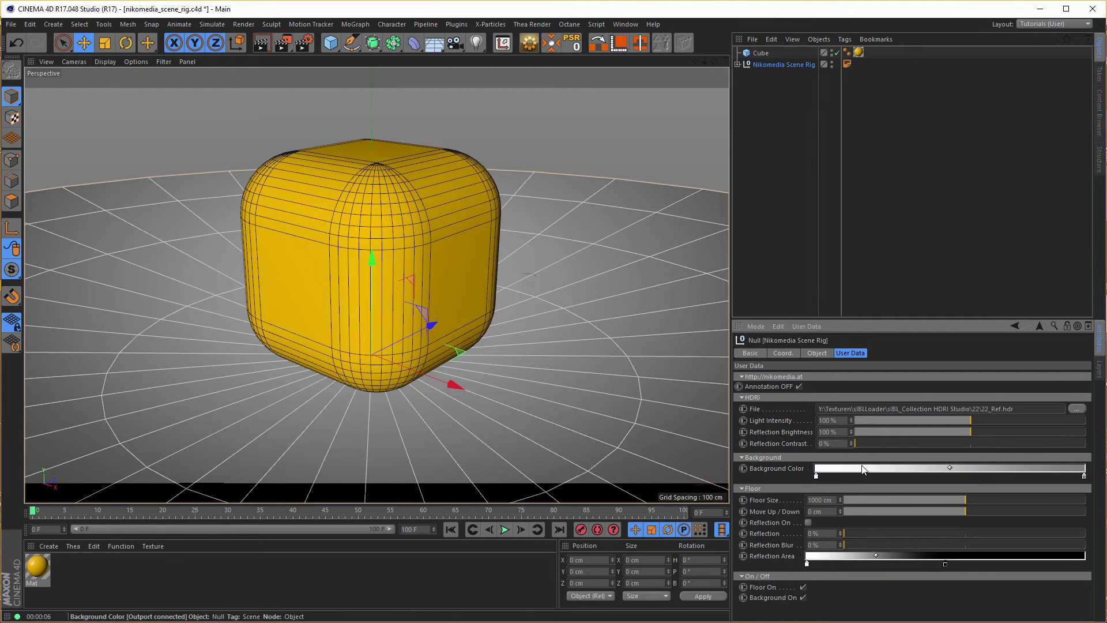
pyautogui.click(809, 468)
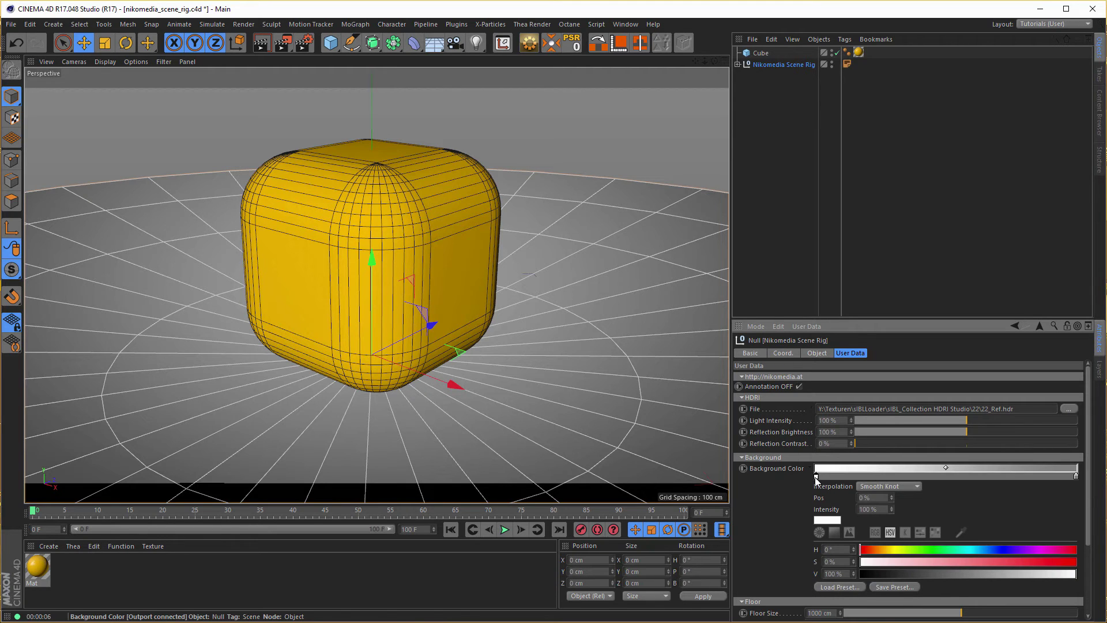
pyautogui.click(966, 550)
pyautogui.click(931, 562)
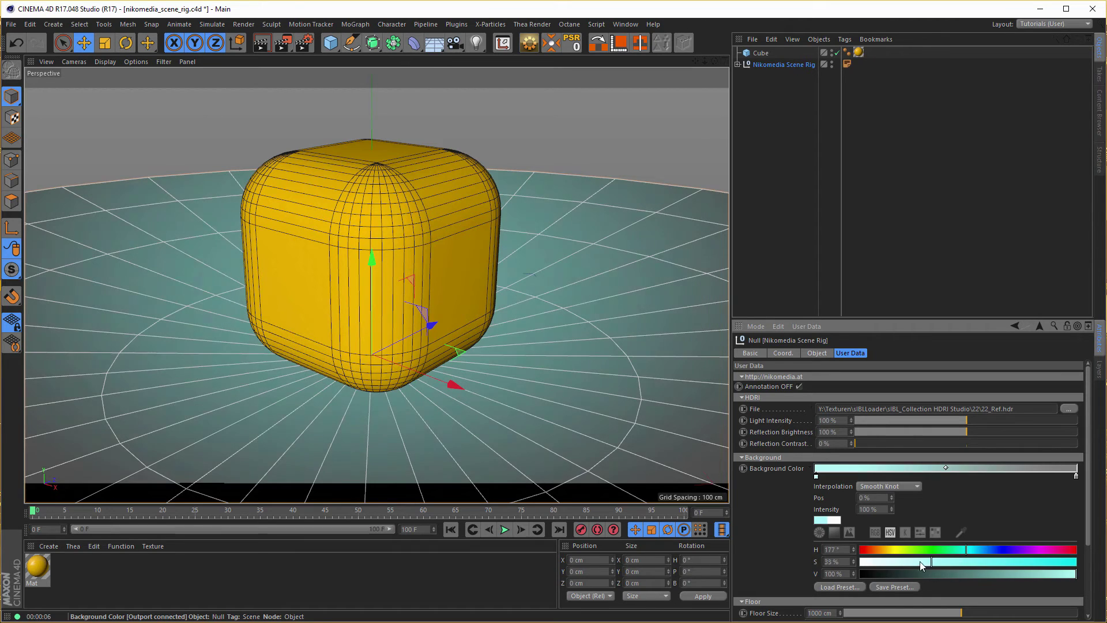
pyautogui.click(925, 561)
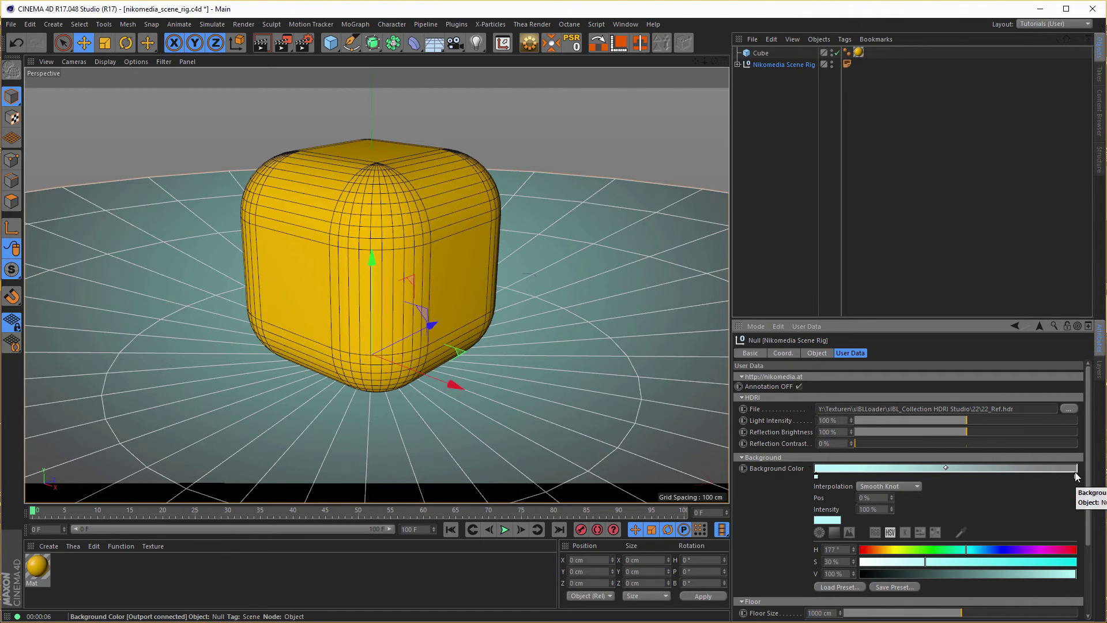
# Step: Replace the gradient's grey end knot with a teal one (hue 177°, saturation 100%, value 68%) and render the scene
pyautogui.moveTo(1076, 476); pyautogui.dragTo(1074, 502)
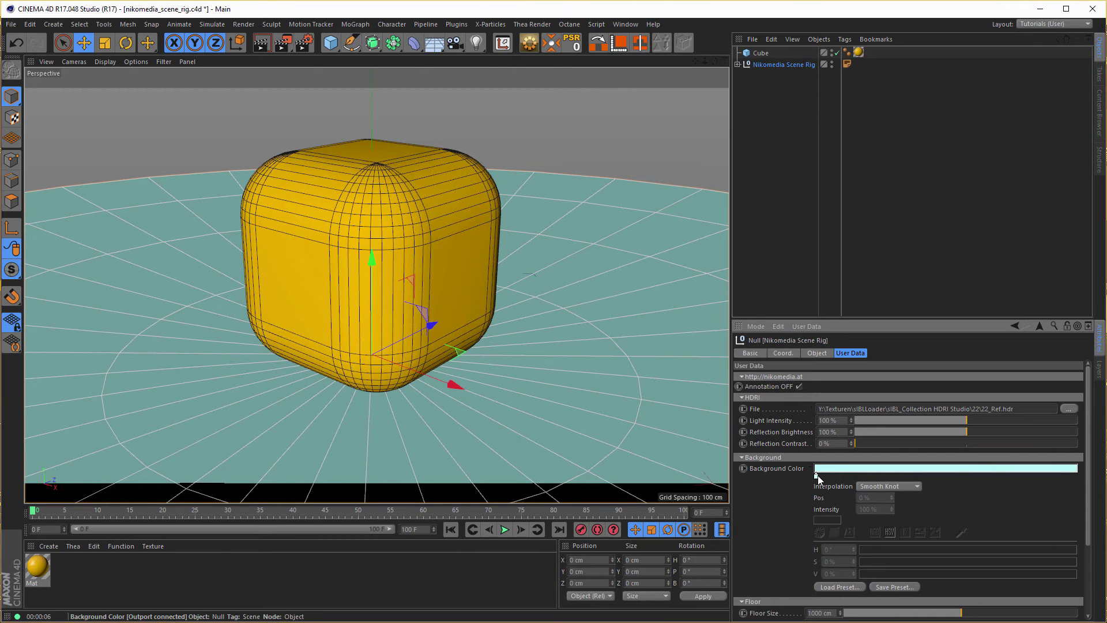
pyautogui.moveTo(819, 475); pyautogui.dragTo(1083, 478)
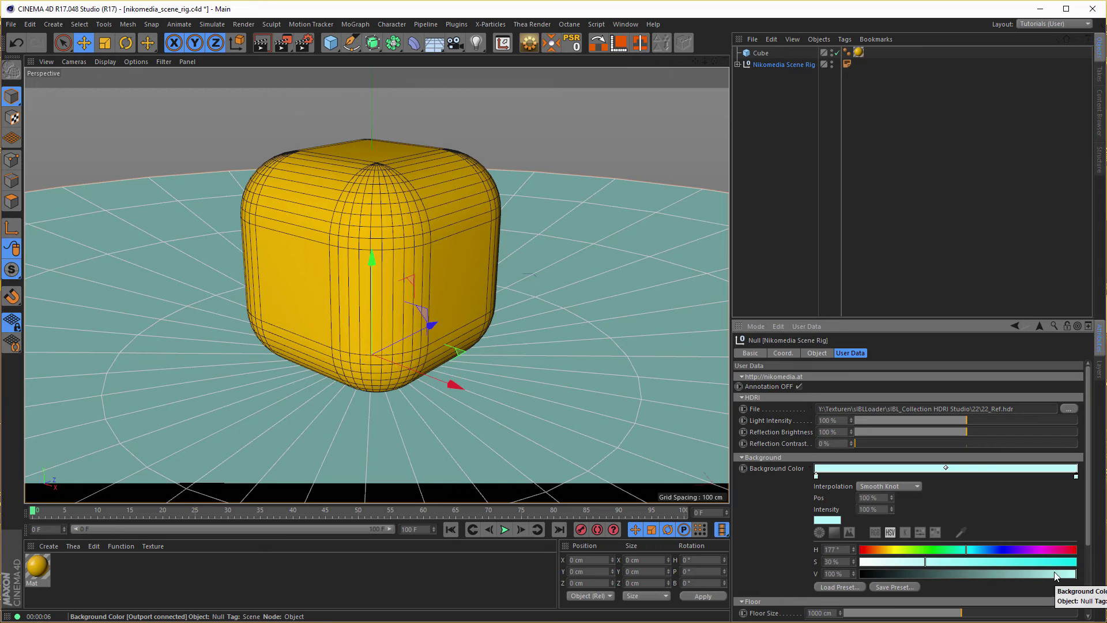
pyautogui.click(1008, 573)
pyautogui.moveTo(1038, 562); pyautogui.dragTo(1076, 561)
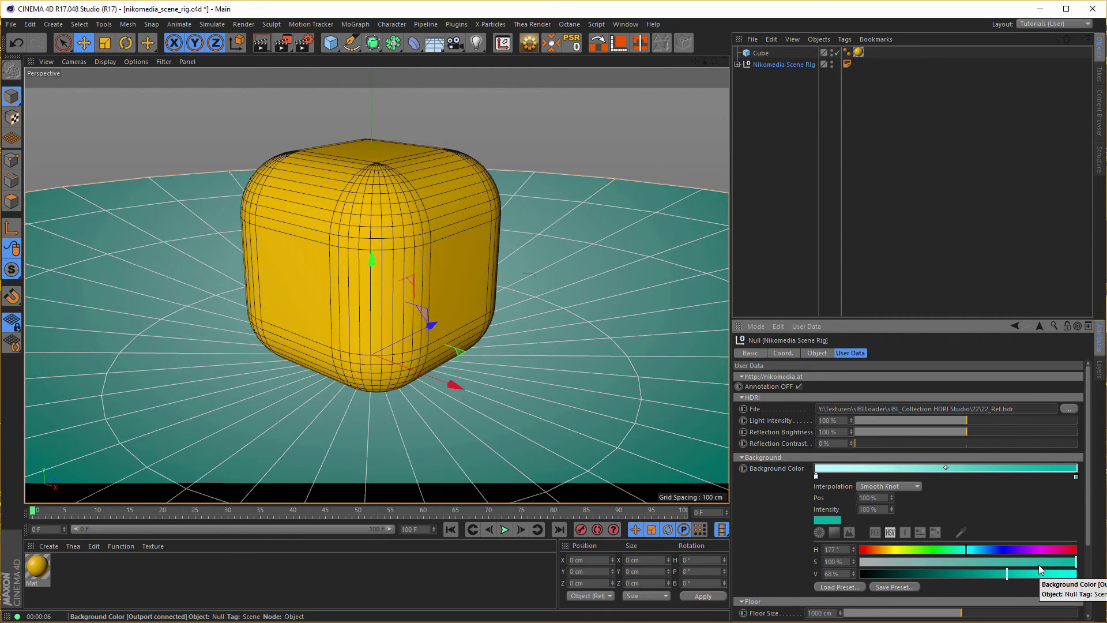
pyautogui.hotkey('shift', 'r')
pyautogui.hotkey('shift', 'r')
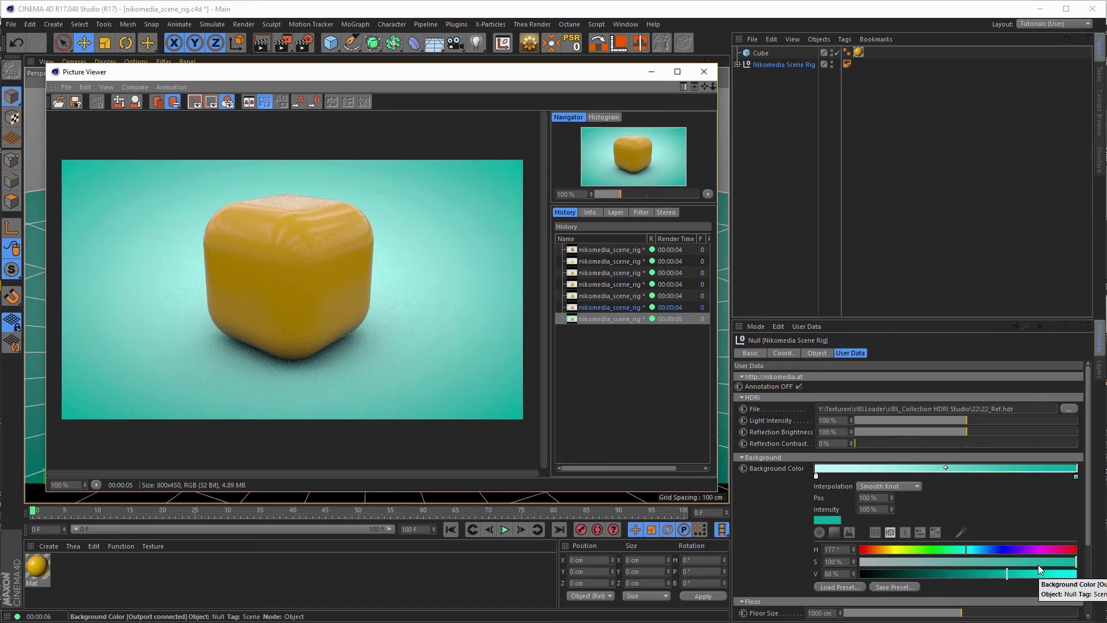
# Step: Render with the first background knot's saturation at 7% and compare the image with the previous turquoise render
pyautogui.click(816, 476)
pyautogui.moveTo(924, 564); pyautogui.dragTo(875, 567)
pyautogui.hotkey('shift', 'r')
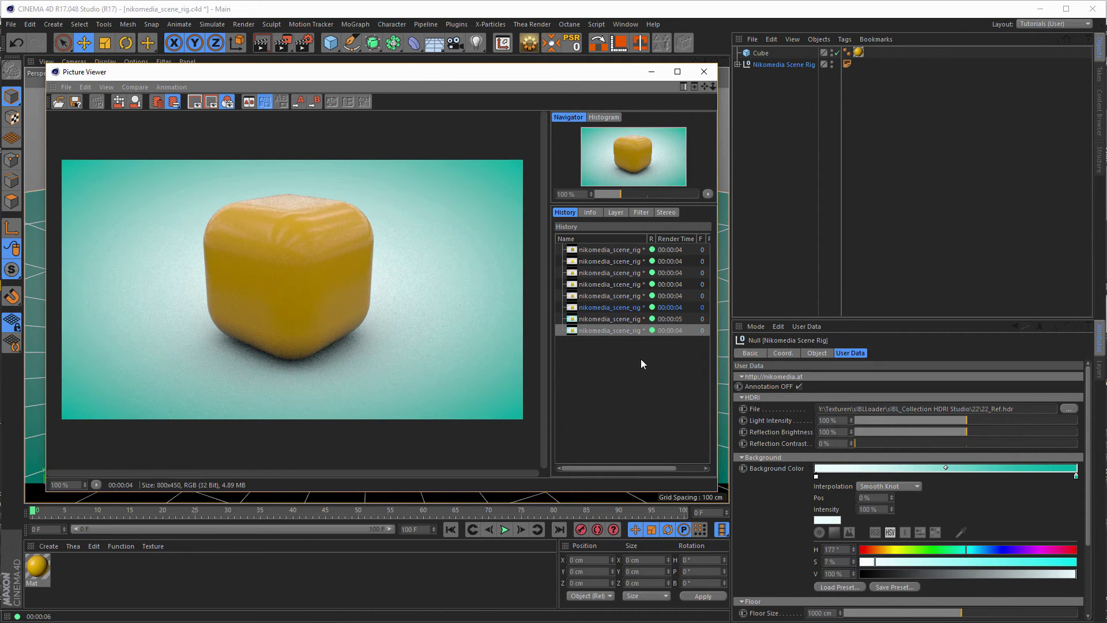
pyautogui.click(608, 320)
pyautogui.click(607, 329)
pyautogui.click(610, 318)
pyautogui.click(612, 330)
# Step: Set the first background knot's saturation to 38%, start another render, and close the gradient settings and Picture Viewer
pyautogui.moveTo(876, 562); pyautogui.dragTo(940, 561)
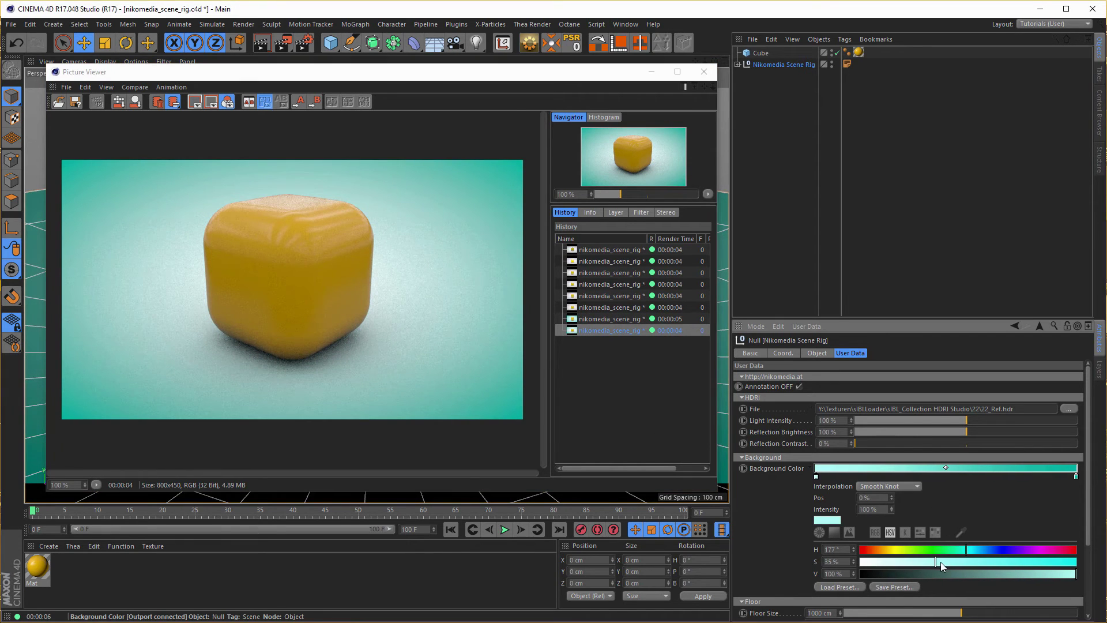
pyautogui.hotkey('shift', 'r')
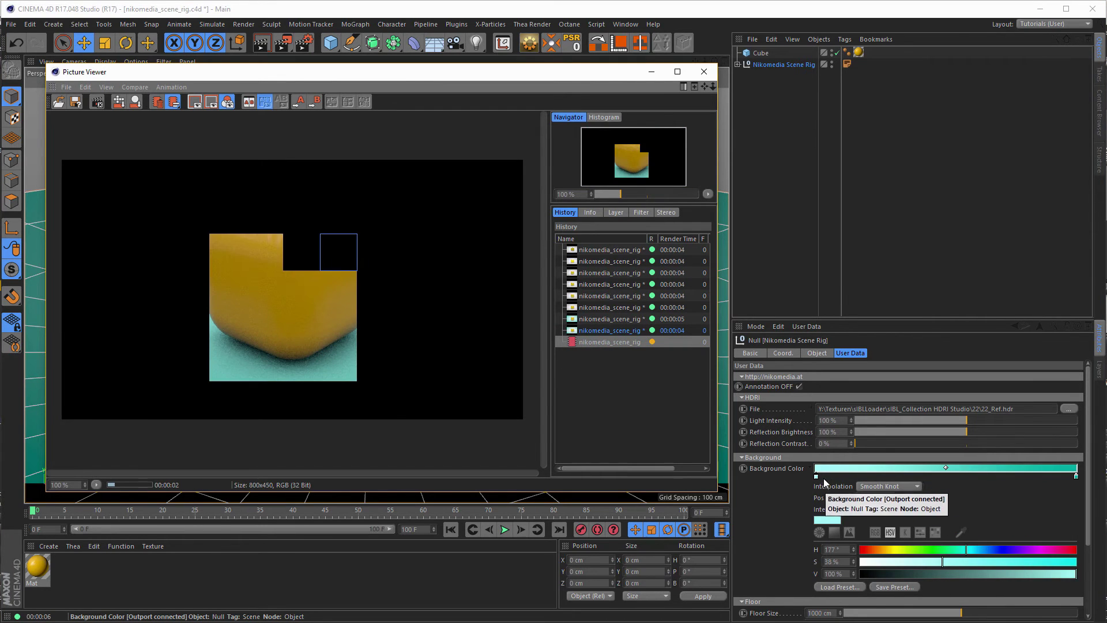
pyautogui.click(809, 468)
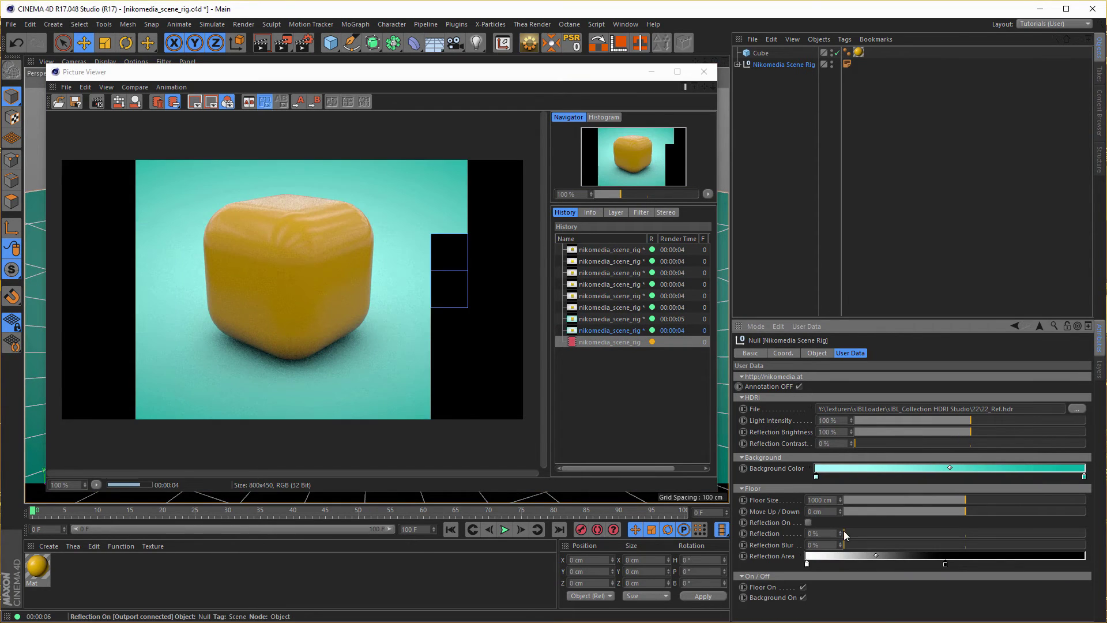
pyautogui.click(704, 71)
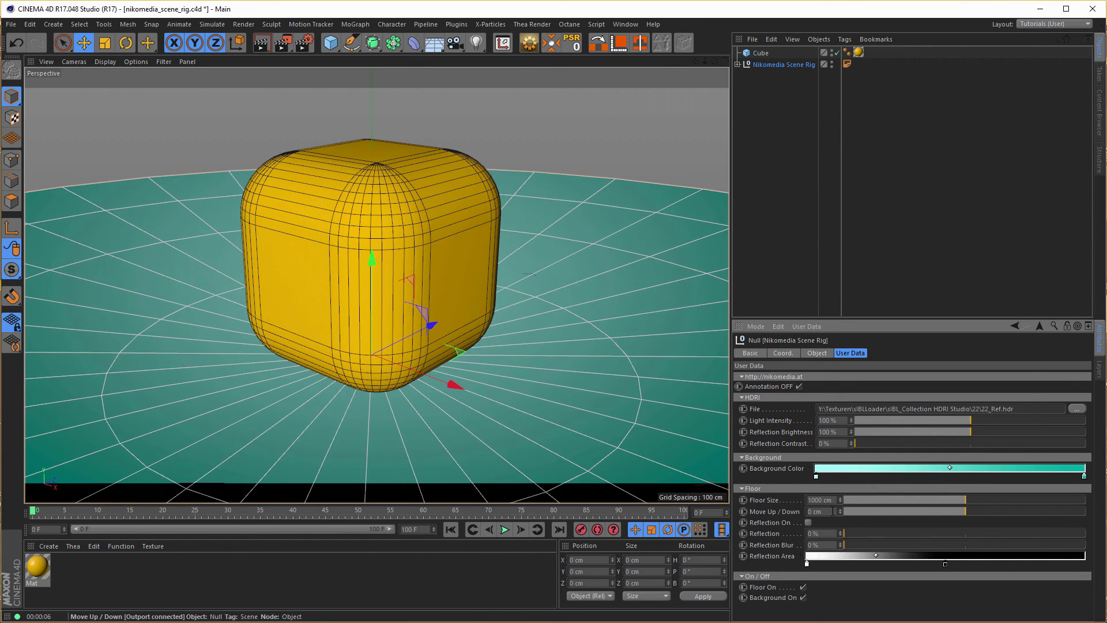
# Step: Try floor sizes of 2000 cm and 4904 cm, and bring Floor Size back to about 995 cm
pyautogui.moveTo(964, 497); pyautogui.dragTo(1095, 506)
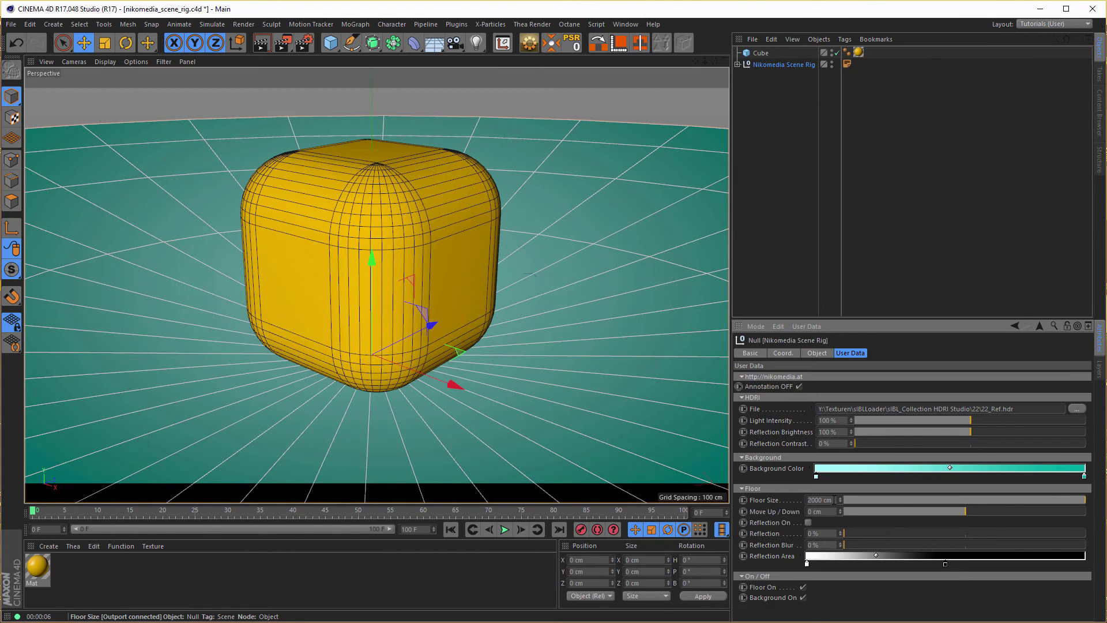
pyautogui.moveTo(840, 502); pyautogui.dragTo(854, 460)
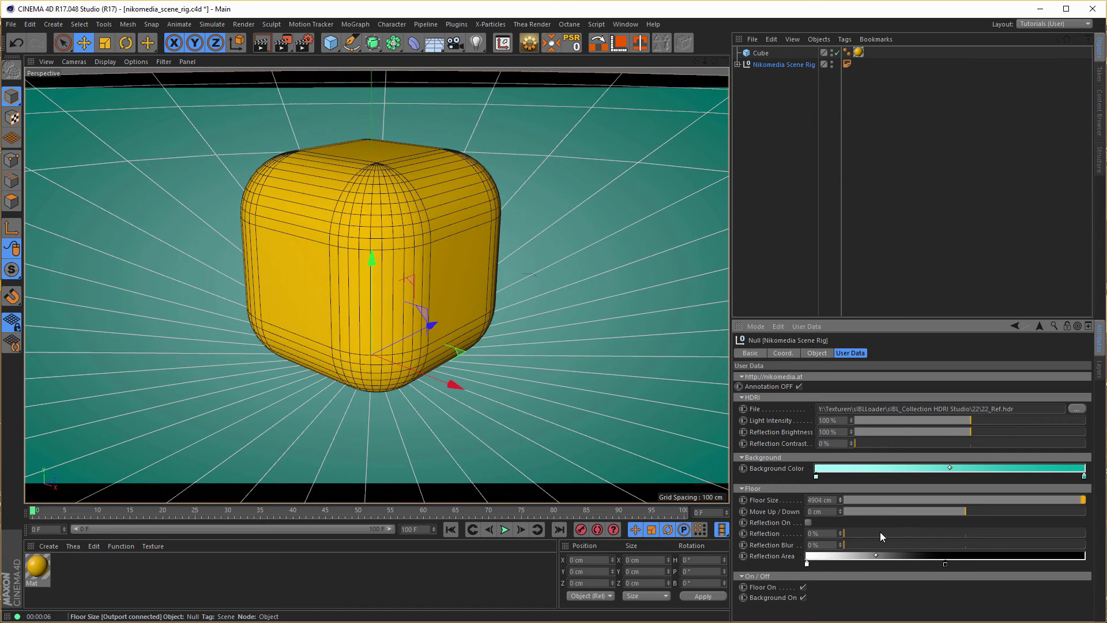
pyautogui.moveTo(1081, 501); pyautogui.dragTo(999, 521)
pyautogui.moveTo(909, 527); pyautogui.dragTo(1068, 510)
pyautogui.moveTo(839, 497); pyautogui.dragTo(964, 499)
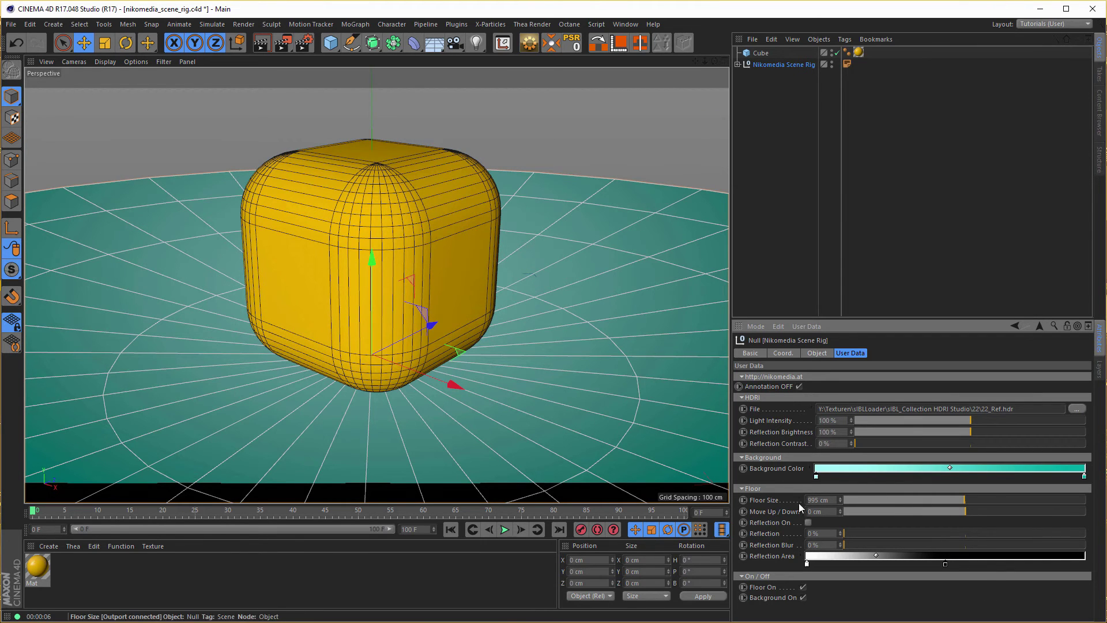
# Step: Raise the rig's floor by setting Move Up / Down to 10 cm
pyautogui.moveTo(965, 514)
pyautogui.mouseDown()
pyautogui.moveTo(938, 516)
pyautogui.moveTo(1015, 509)
pyautogui.moveTo(966, 514)
pyautogui.mouseUp()
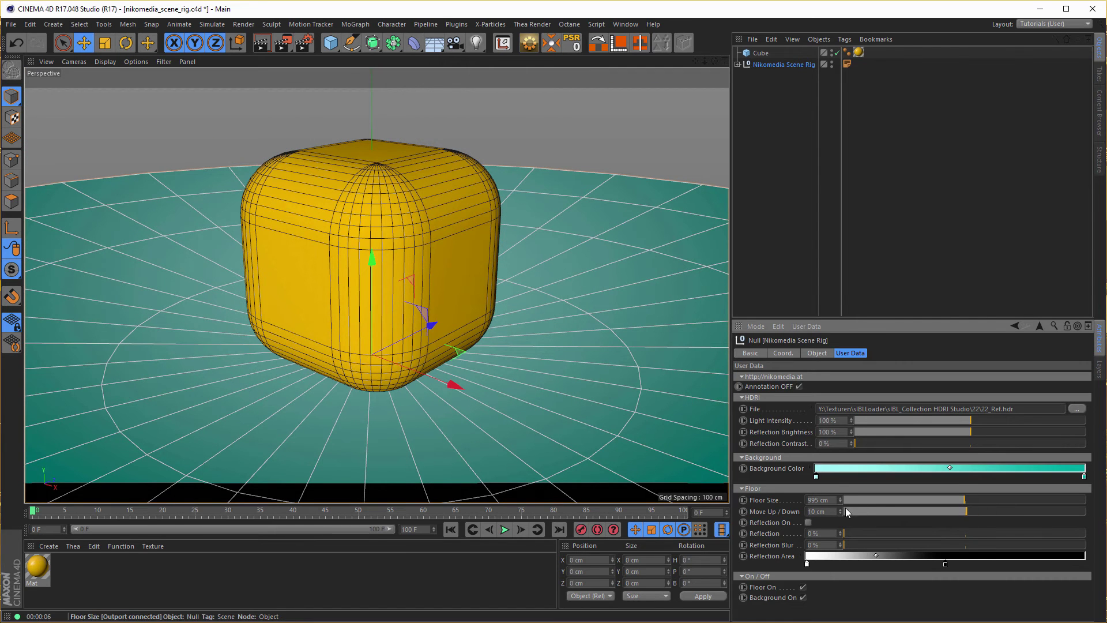
# Step: Undo the floor's vertical shift, and render the scene with floor reflection enabled at 27%
pyautogui.hotkey('ctrl', 'z')
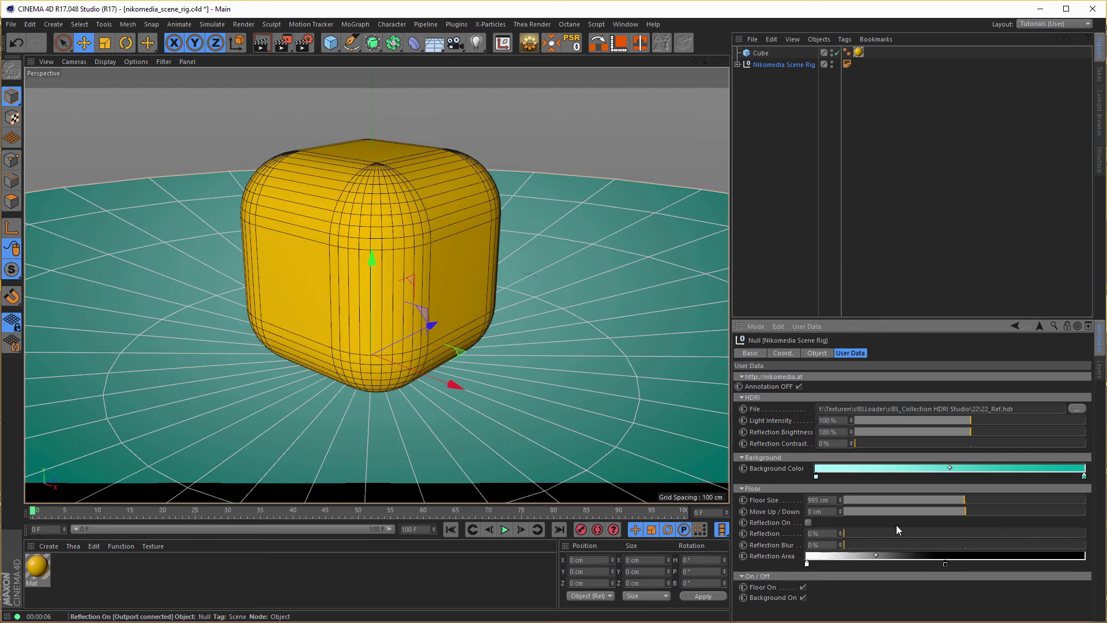
pyautogui.click(808, 523)
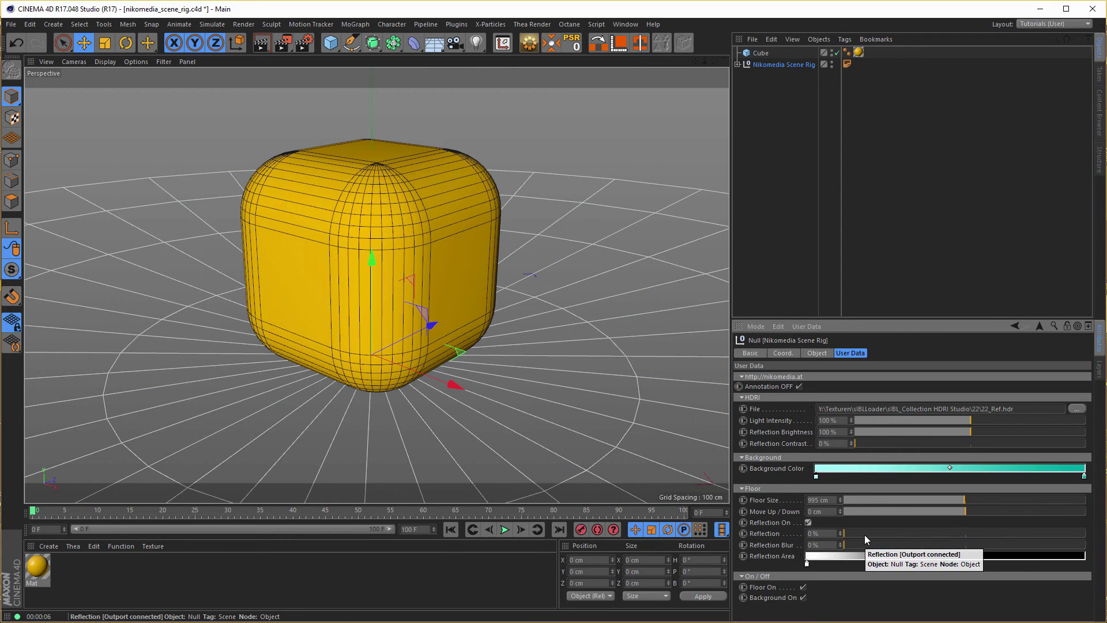
pyautogui.moveTo(863, 535); pyautogui.dragTo(925, 536)
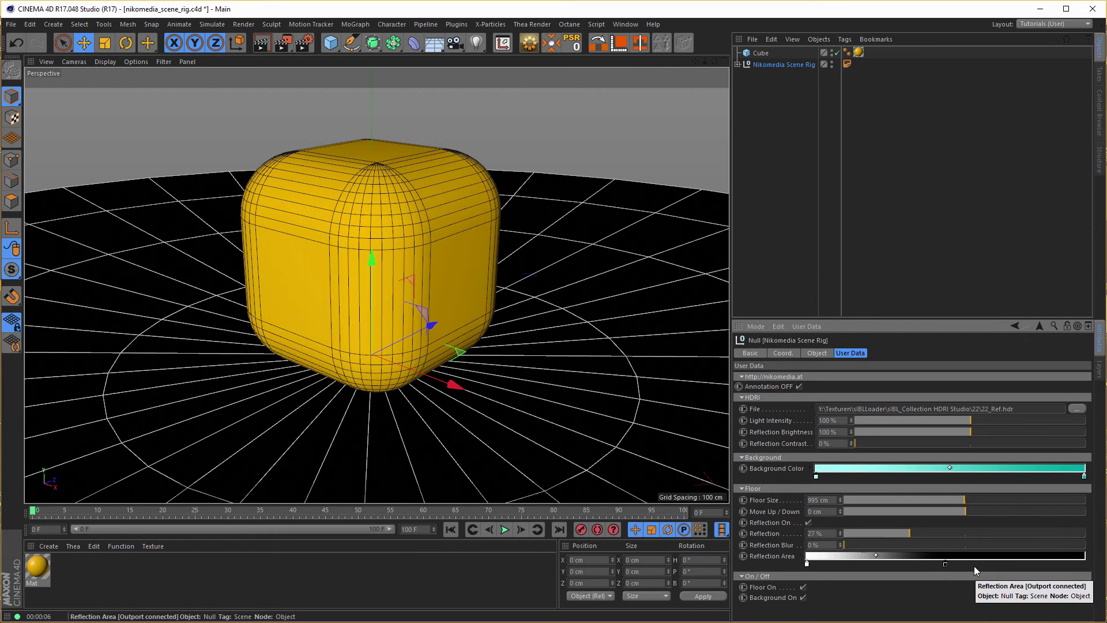
pyautogui.hotkey('shift', 'r')
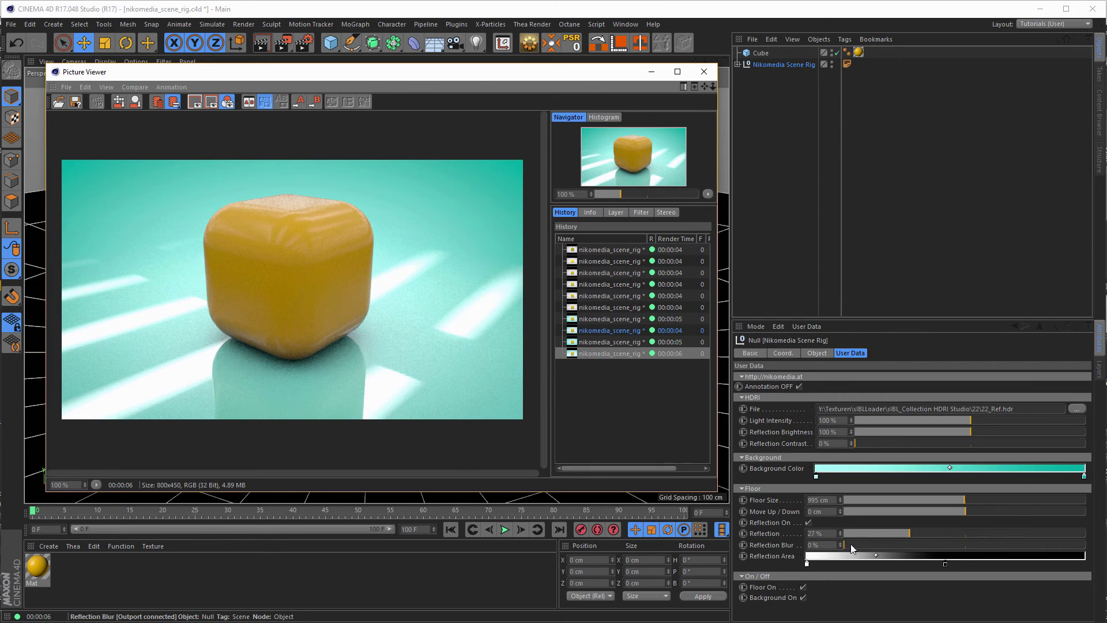
# Step: Render the floor with Reflection Blur at 10%, and again with Reflection at 10% and Reflection Blur at 23%
pyautogui.moveTo(851, 545); pyautogui.dragTo(868, 549)
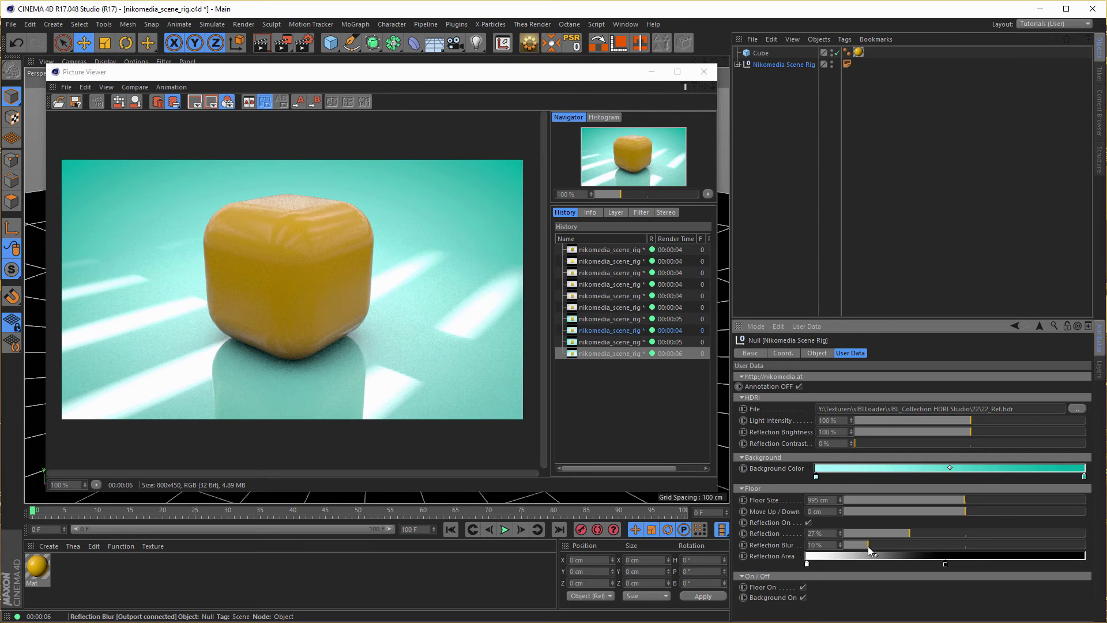
pyautogui.hotkey('shift', 'r')
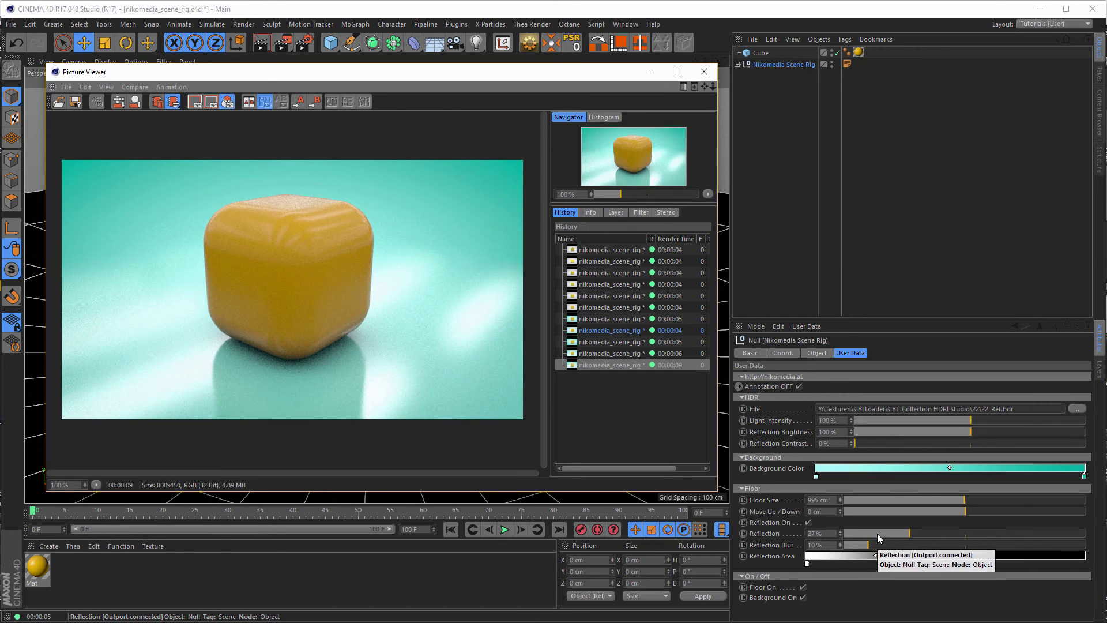
pyautogui.click(877, 533)
pyautogui.moveTo(870, 532); pyautogui.dragTo(898, 543)
pyautogui.hotkey('shift', 'r')
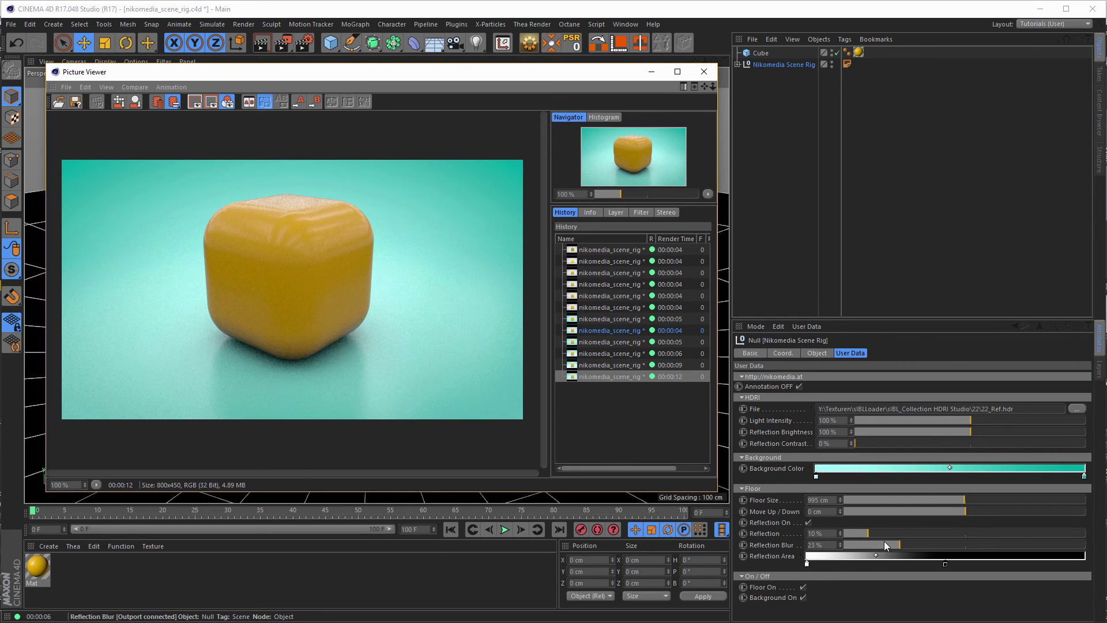
# Step: At 0% Reflection Blur, compare renders with the Reflection Area's black knot unchanged, at the far end, and close to the white knot
pyautogui.moveTo(883, 544); pyautogui.dragTo(842, 544)
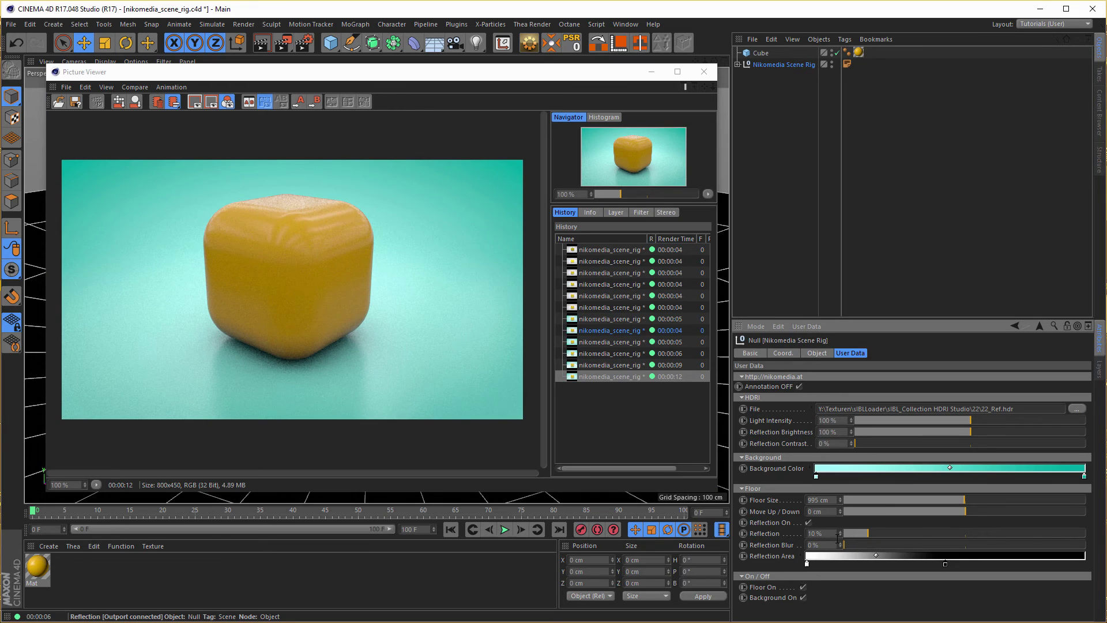
pyautogui.hotkey('shift', 'r')
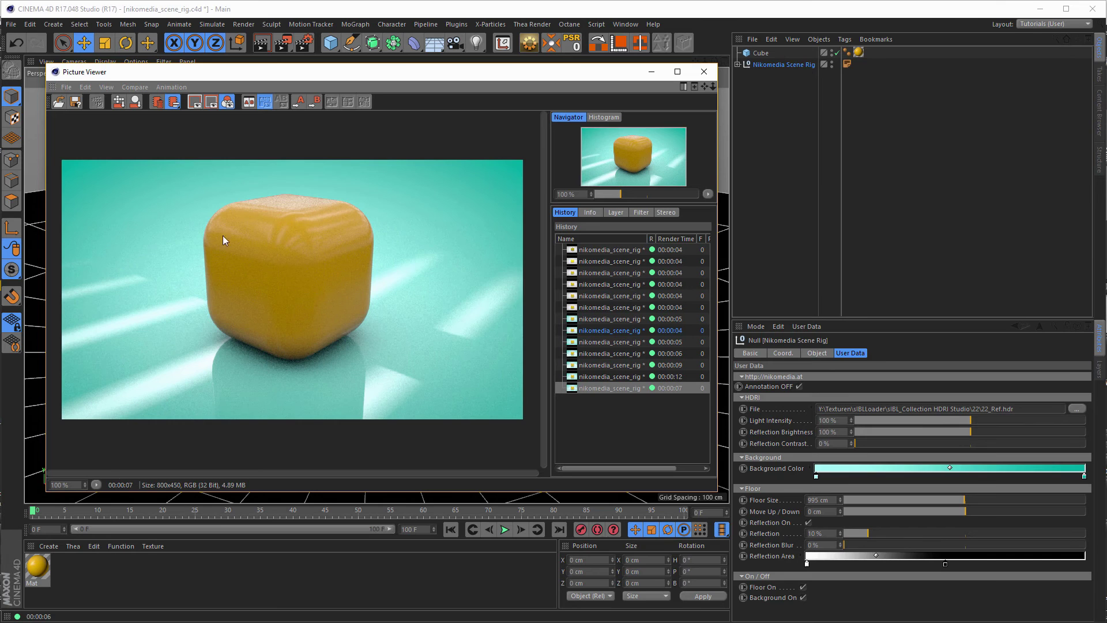
pyautogui.moveTo(946, 563); pyautogui.dragTo(1086, 563)
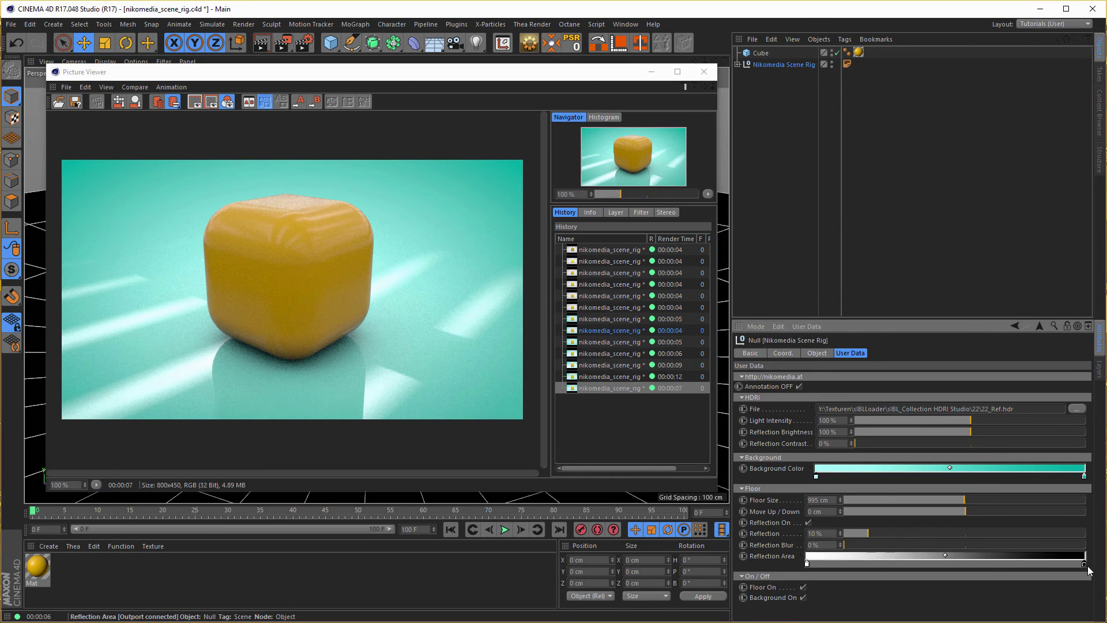
pyautogui.hotkey('shift', 'r')
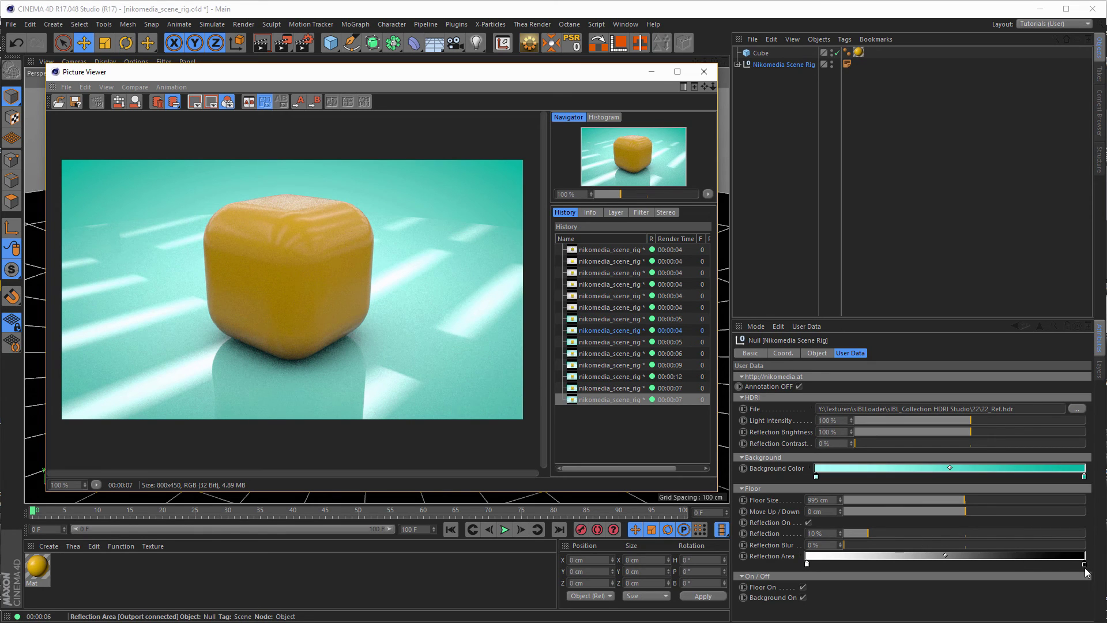
pyautogui.moveTo(1085, 566); pyautogui.dragTo(847, 566)
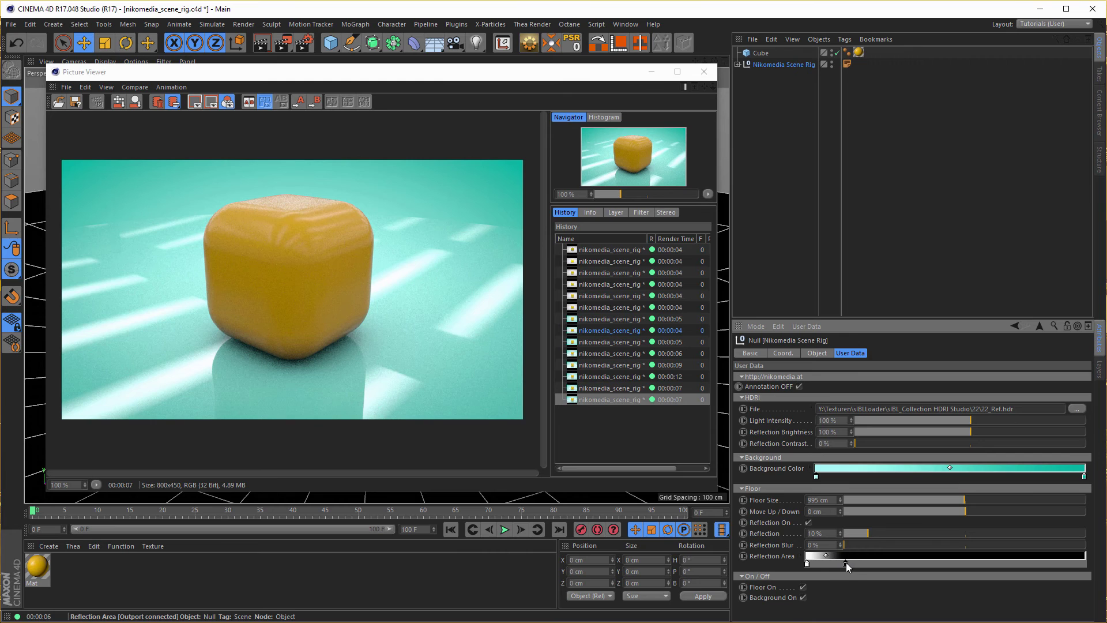
pyautogui.hotkey('shift', 'r')
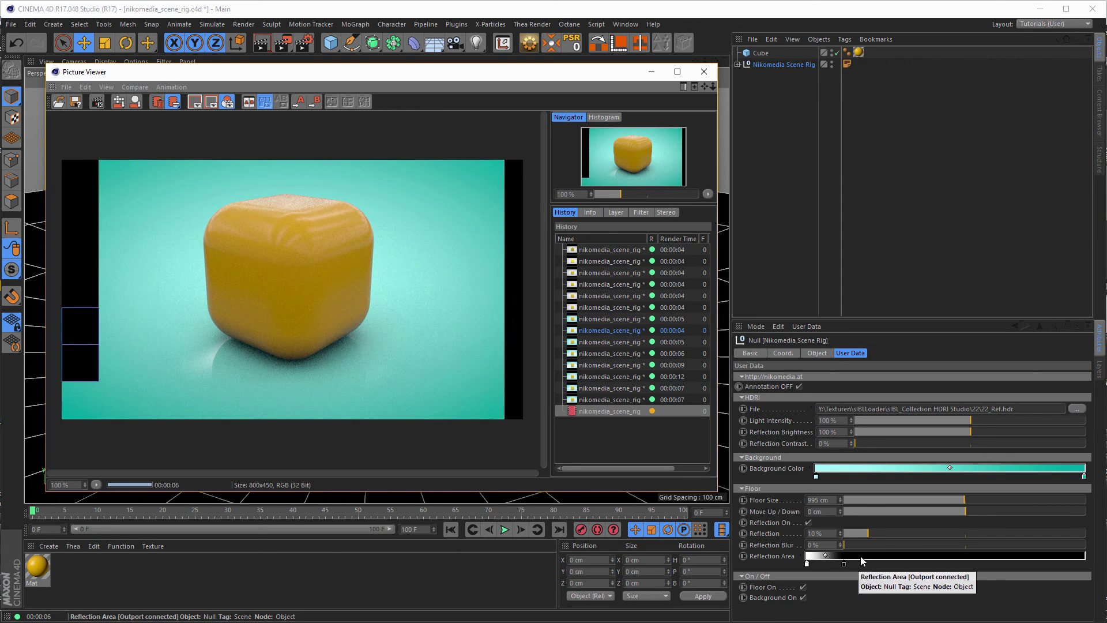
# Step: Render with the Reflection Area's black knot slightly before the gradient's middle and Reflection Blur at 25%, and close the Picture Viewer
pyautogui.moveTo(844, 564); pyautogui.dragTo(928, 565)
pyautogui.moveTo(870, 546); pyautogui.dragTo(907, 552)
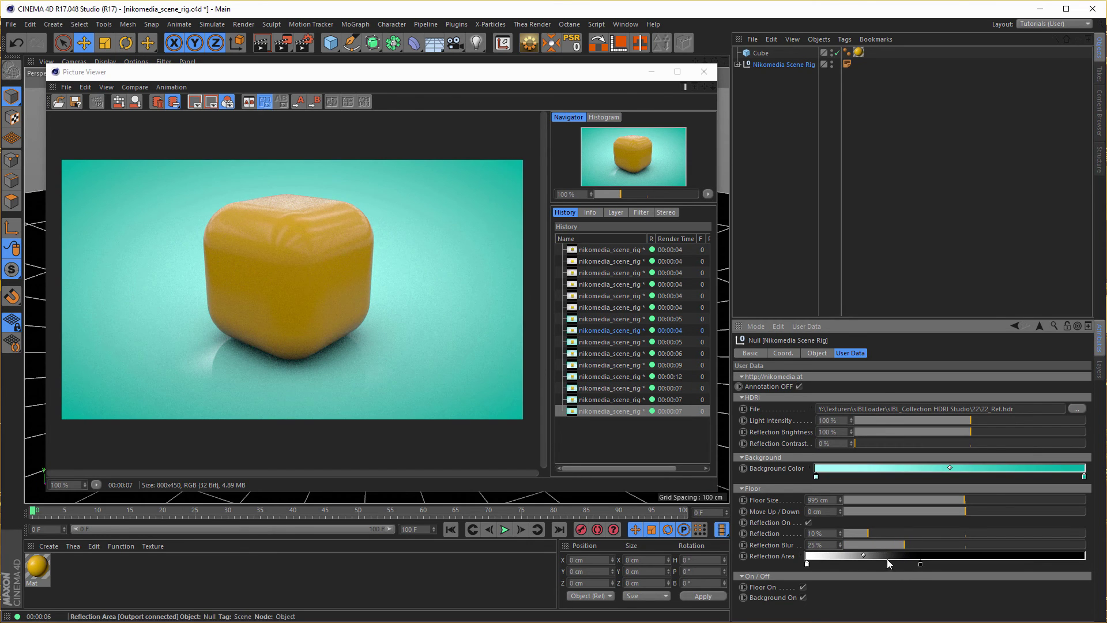
pyautogui.hotkey('shift', 'r')
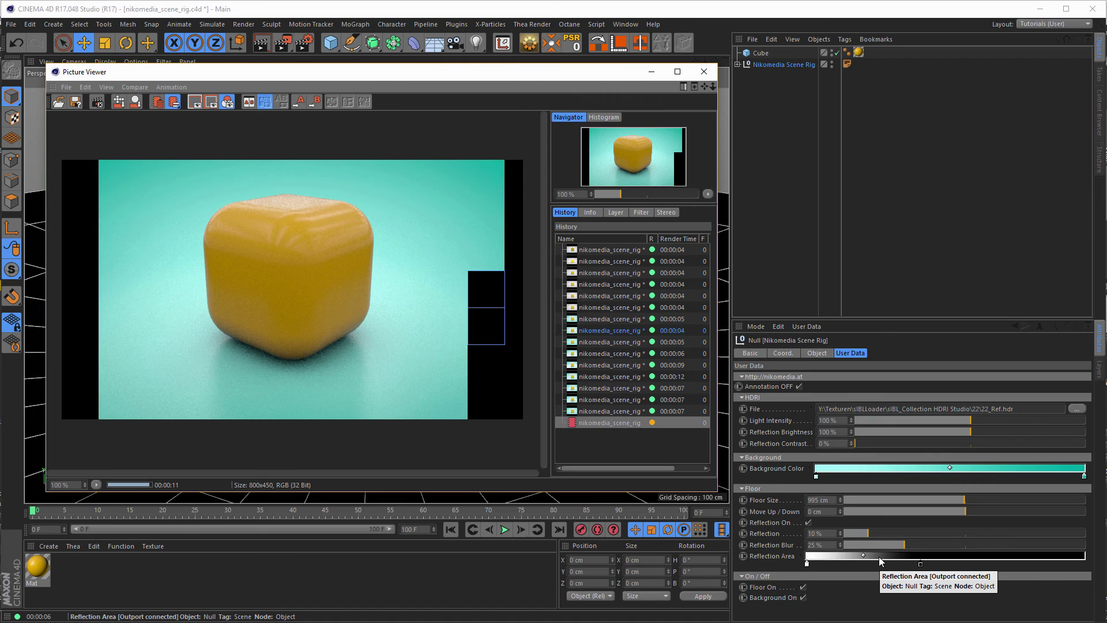
pyautogui.click(704, 71)
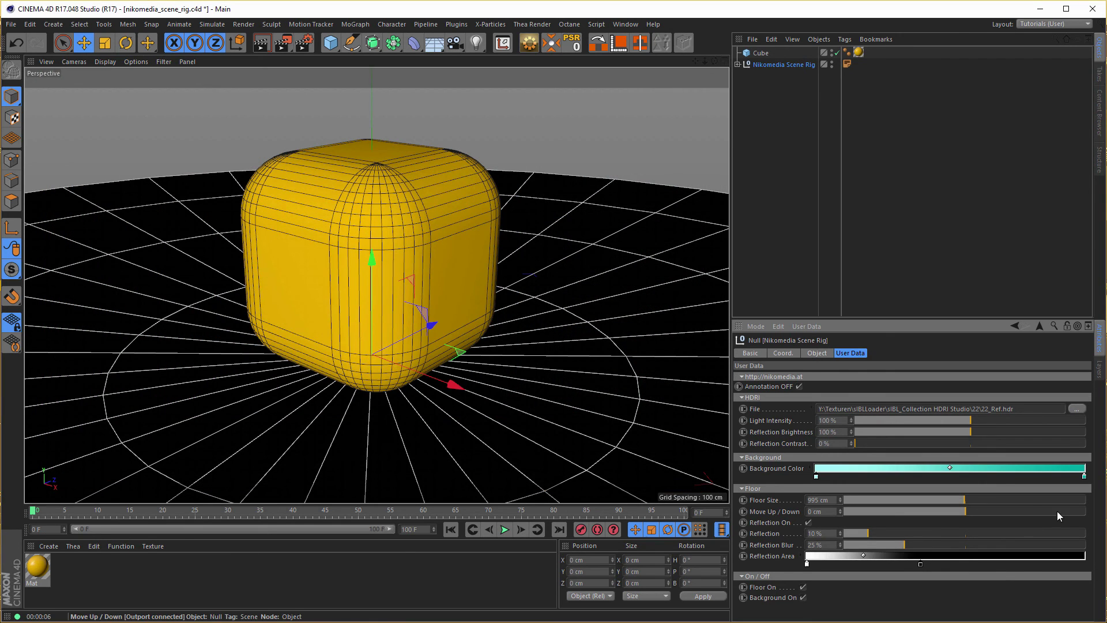
# Step: Render the cube with the rig's floor switched off, and again with the background switched off as well
pyautogui.click(802, 587)
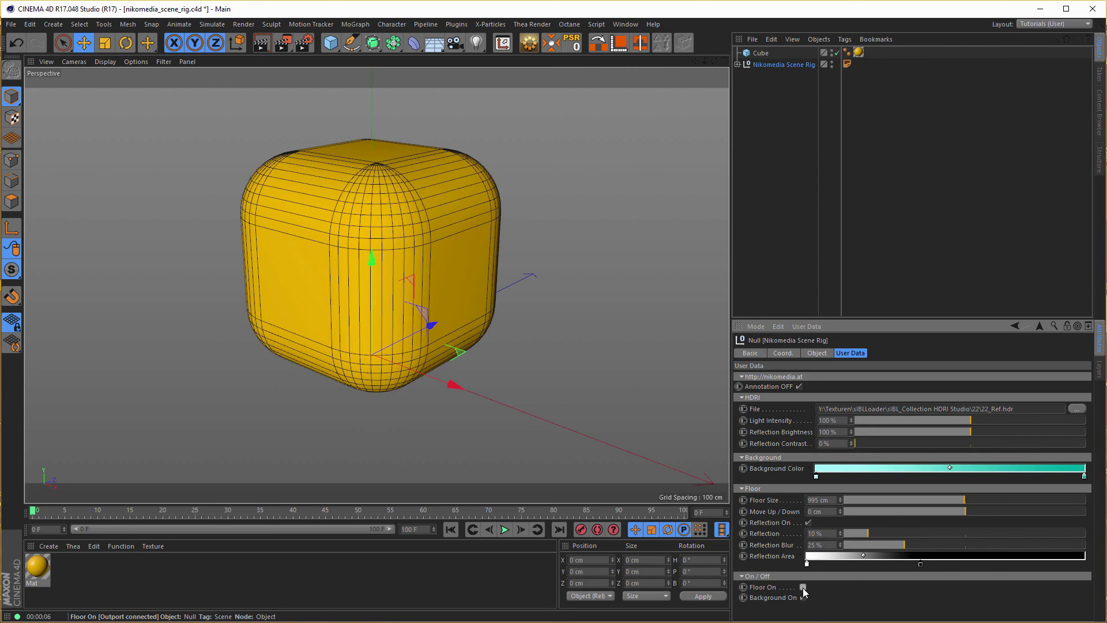
pyautogui.hotkey('shift', 'r')
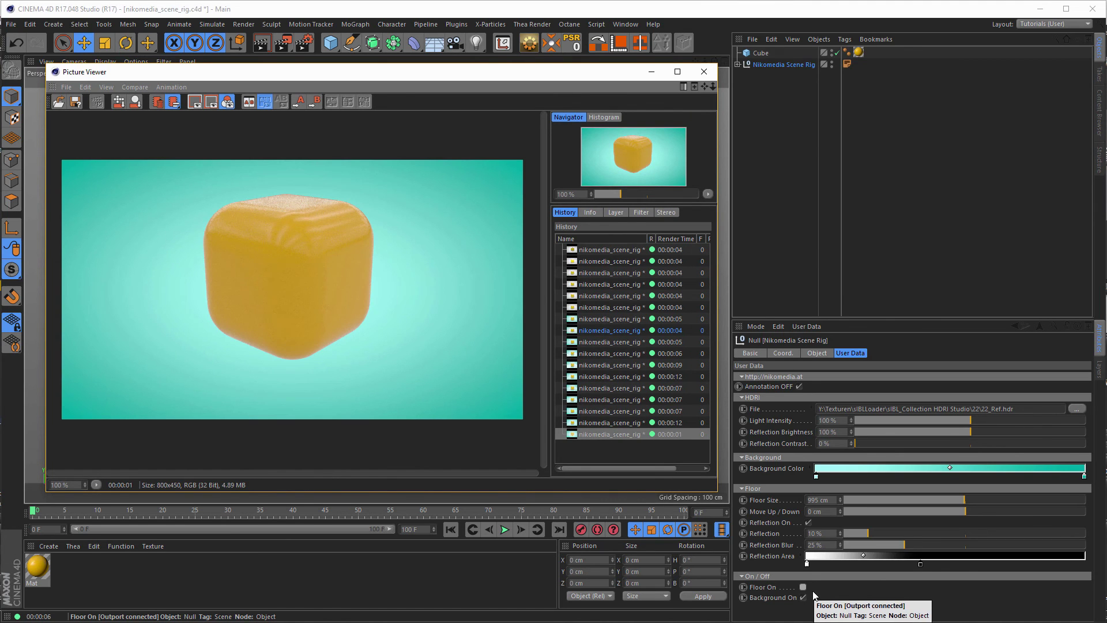
pyautogui.click(802, 597)
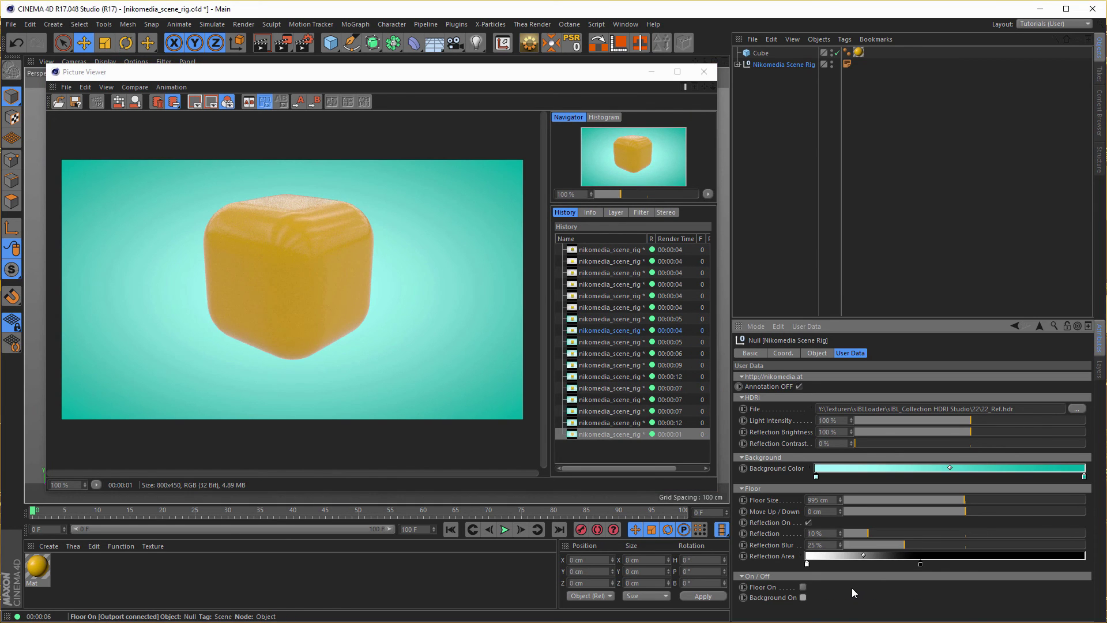
pyautogui.hotkey('shift', 'r')
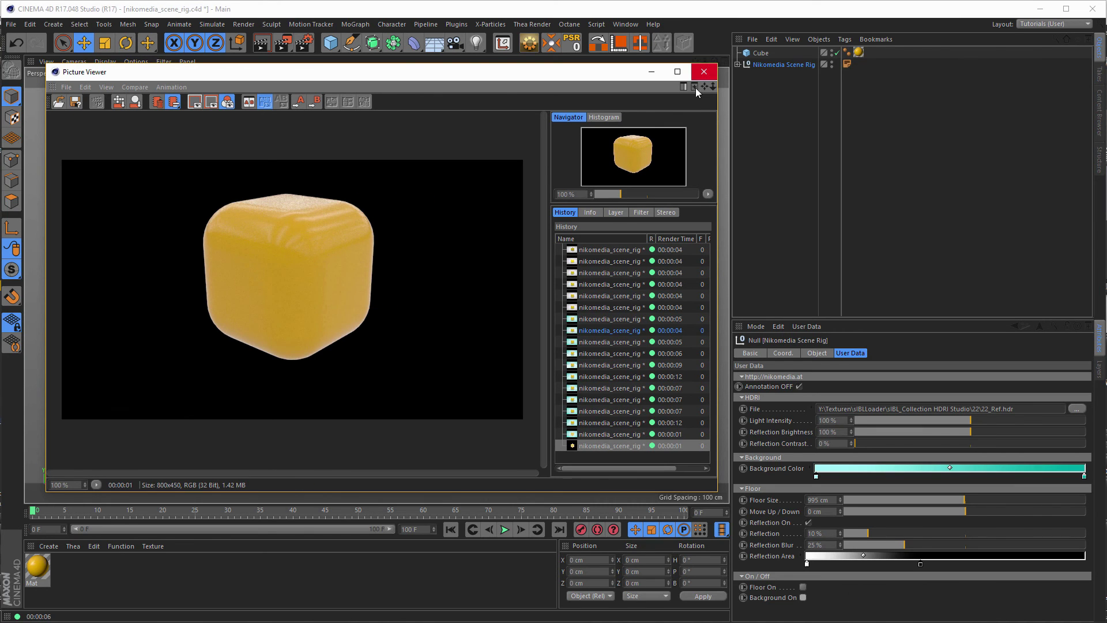
# Step: Switch the rig's floor and background back on and close the Picture Viewer
pyautogui.click(802, 586)
pyautogui.click(803, 597)
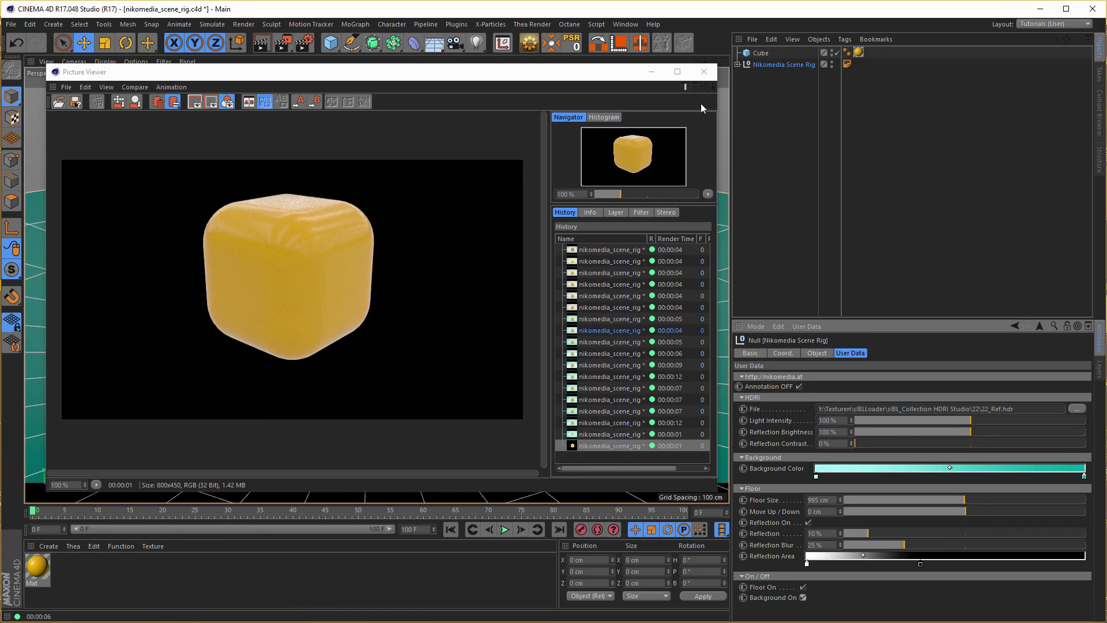
pyautogui.click(704, 72)
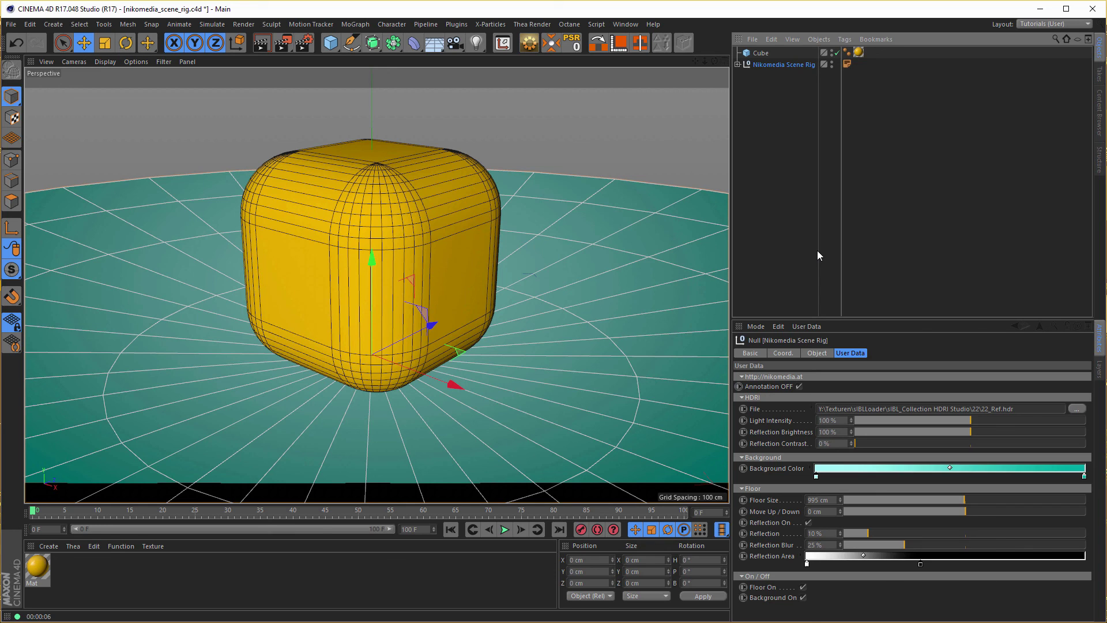
# Step: View the NM_Studio_01.exr file in the Content Browser and return to the scene's object list
pyautogui.click(1099, 112)
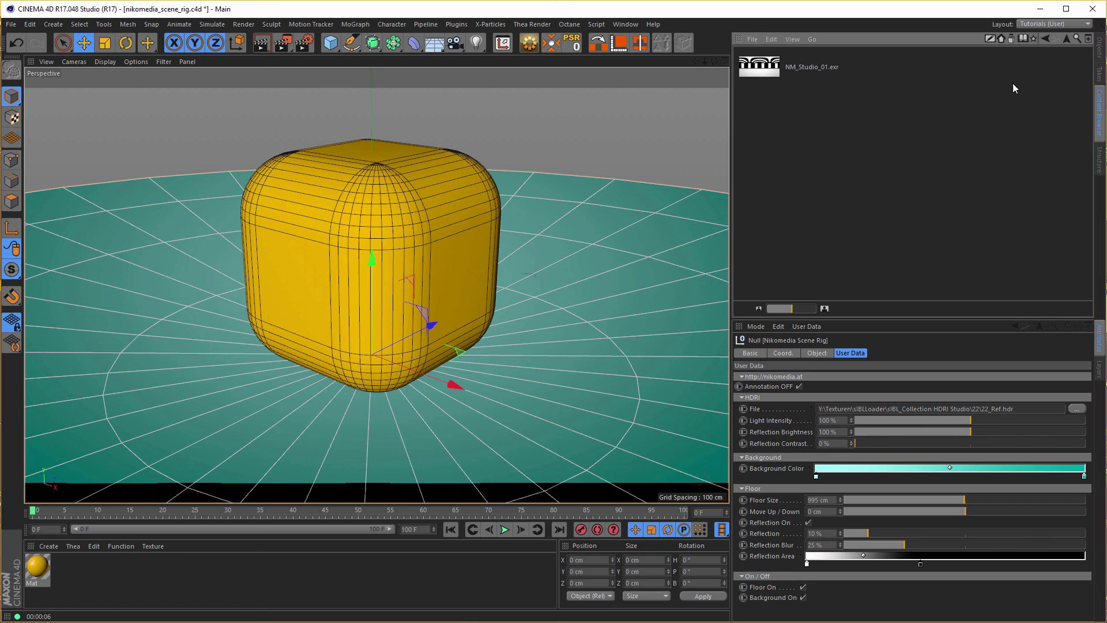
pyautogui.click(1100, 53)
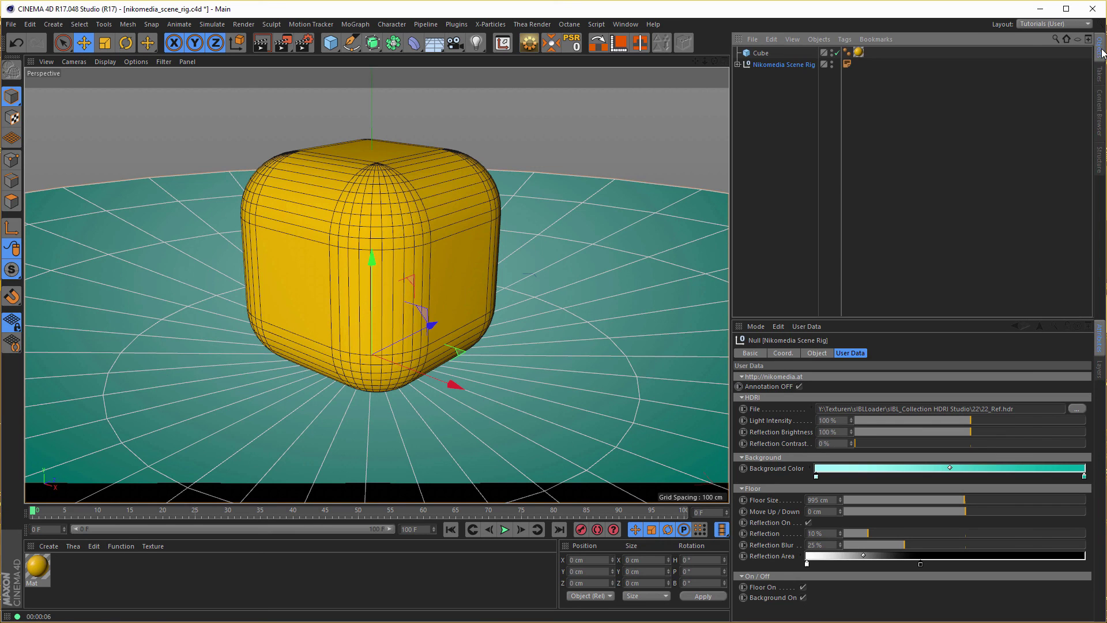